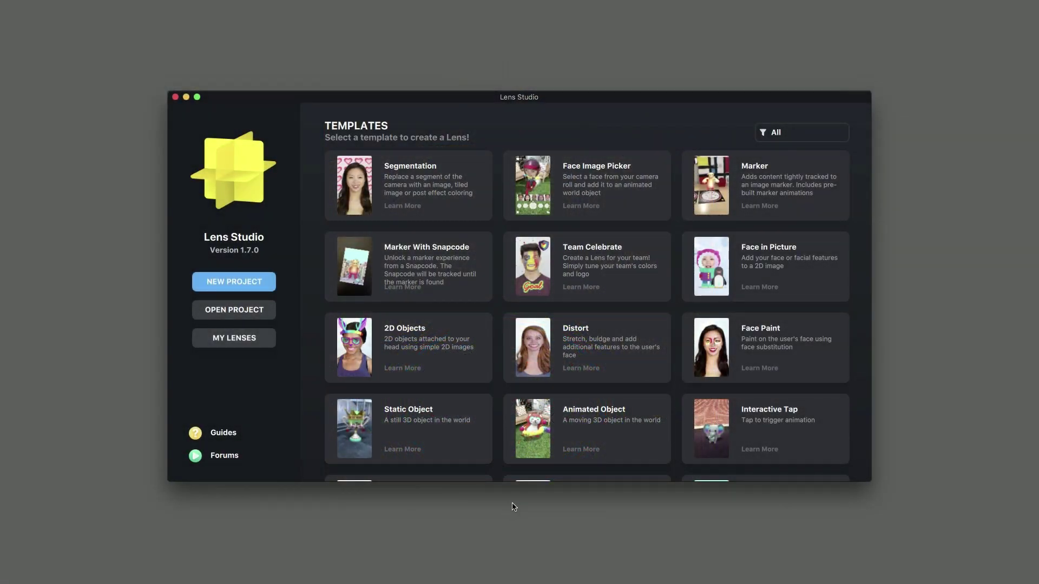
# - Start a Marker template project and preview it on the imported Image Marker - Table.MP4 clip
pyautogui.click(747, 188)
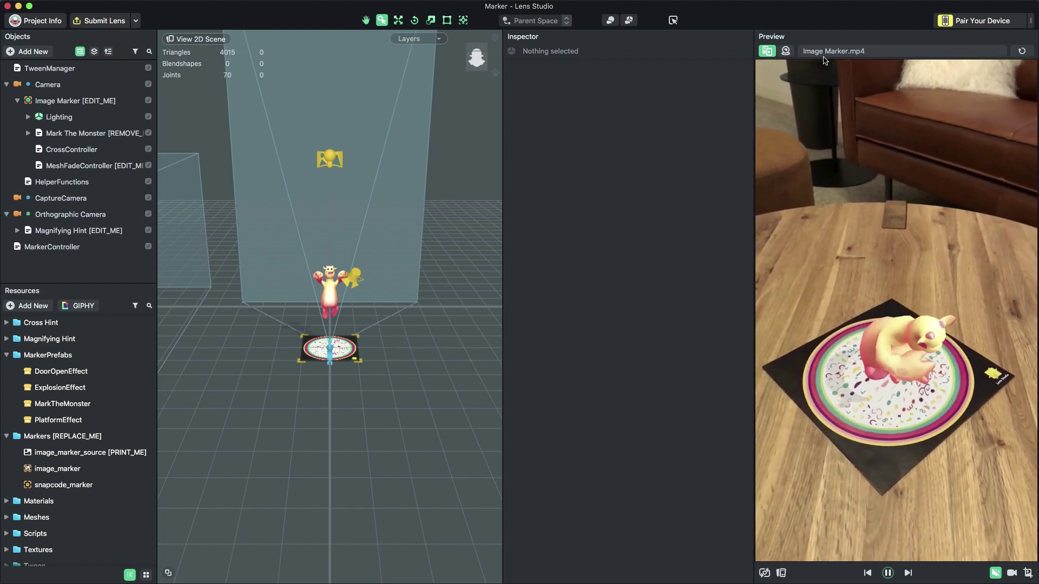
pyautogui.click(824, 52)
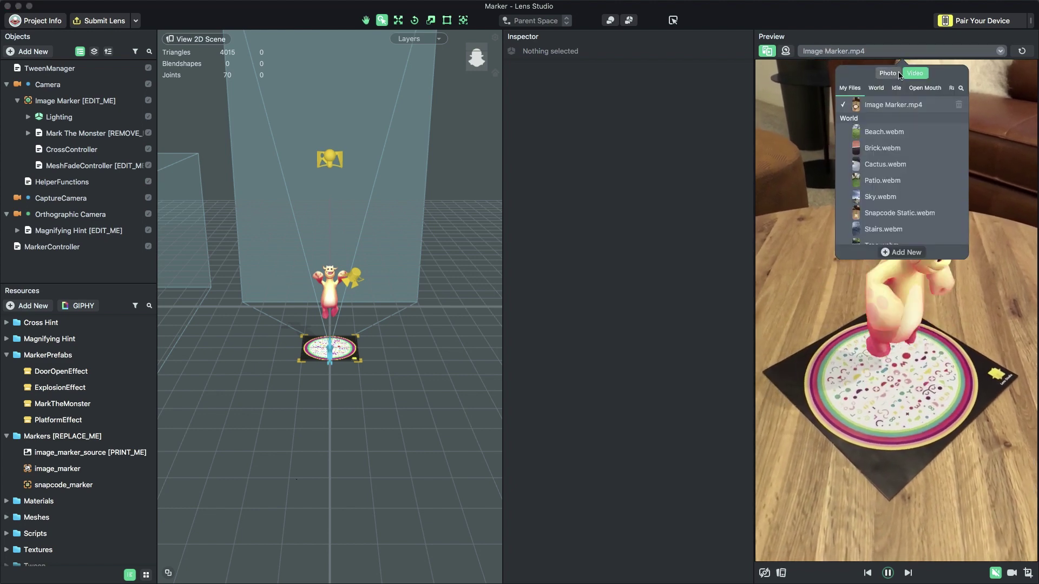
pyautogui.click(905, 252)
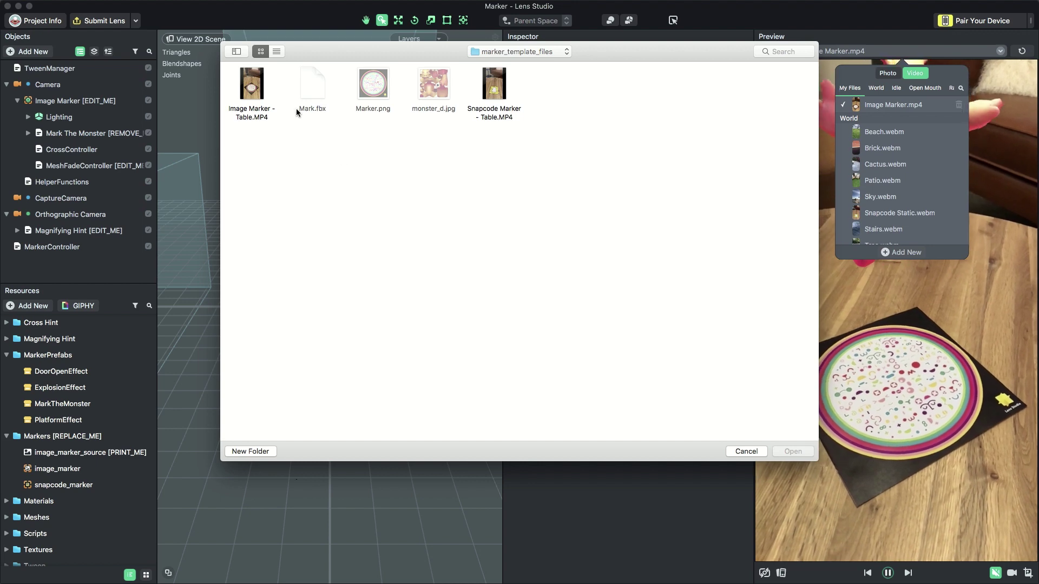
pyautogui.click(253, 97)
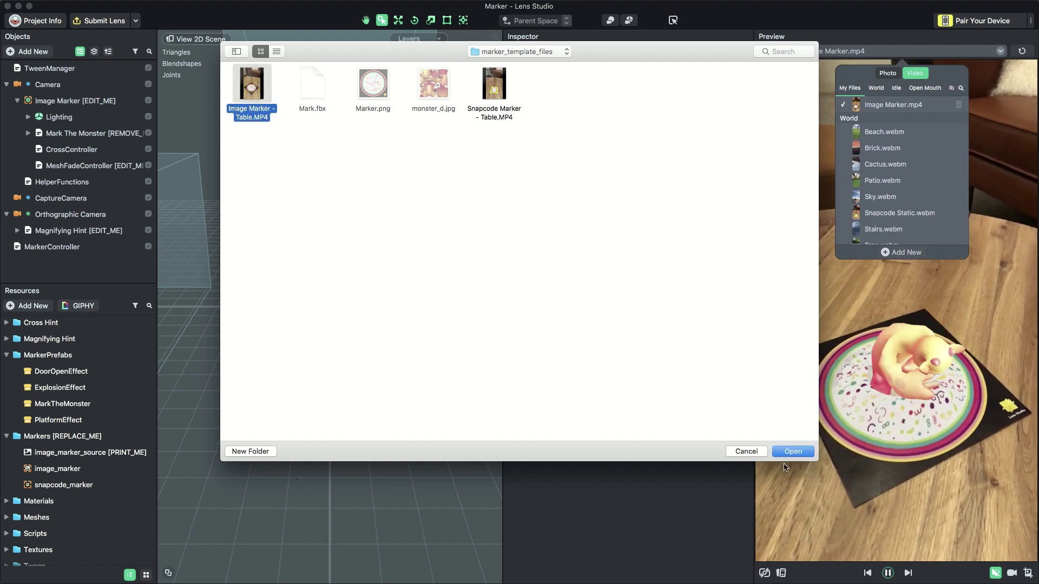
pyautogui.click(803, 451)
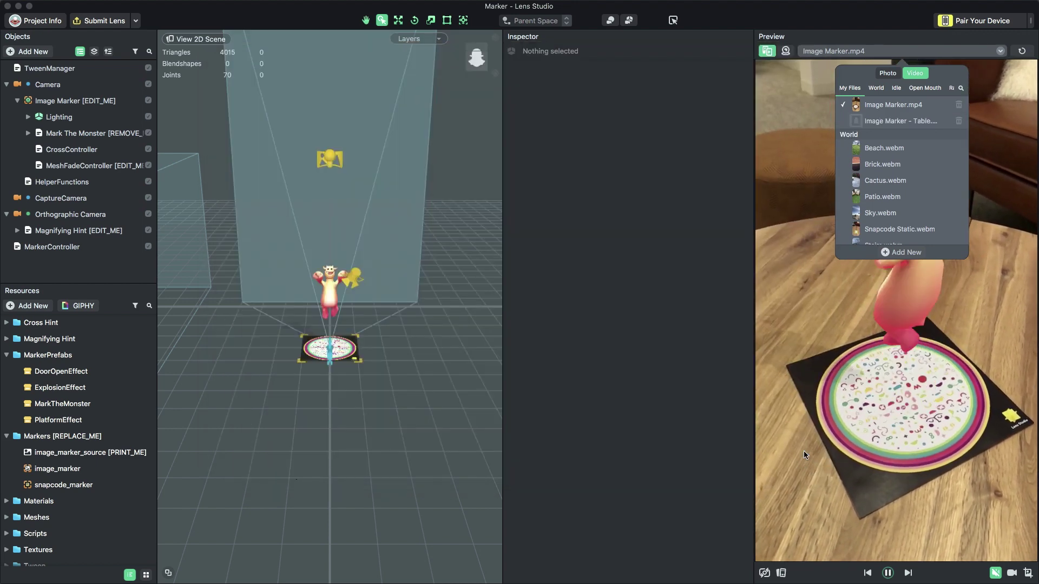
pyautogui.click(899, 120)
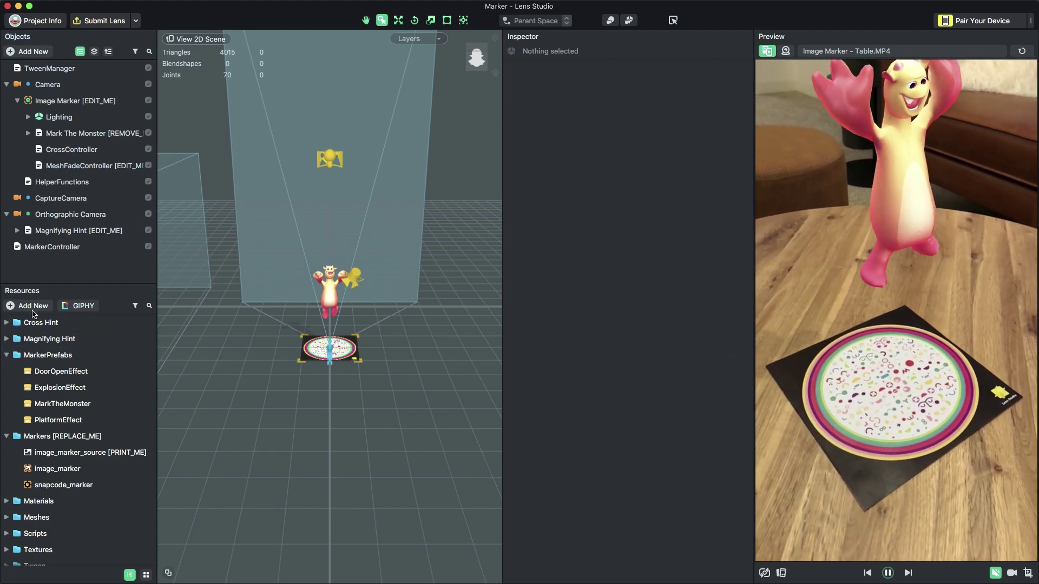
# - Create an Image Marker resource from Marker.png and inspect the Image Marker object
pyautogui.click(31, 308)
pyautogui.scroll(-10, 50, 412)
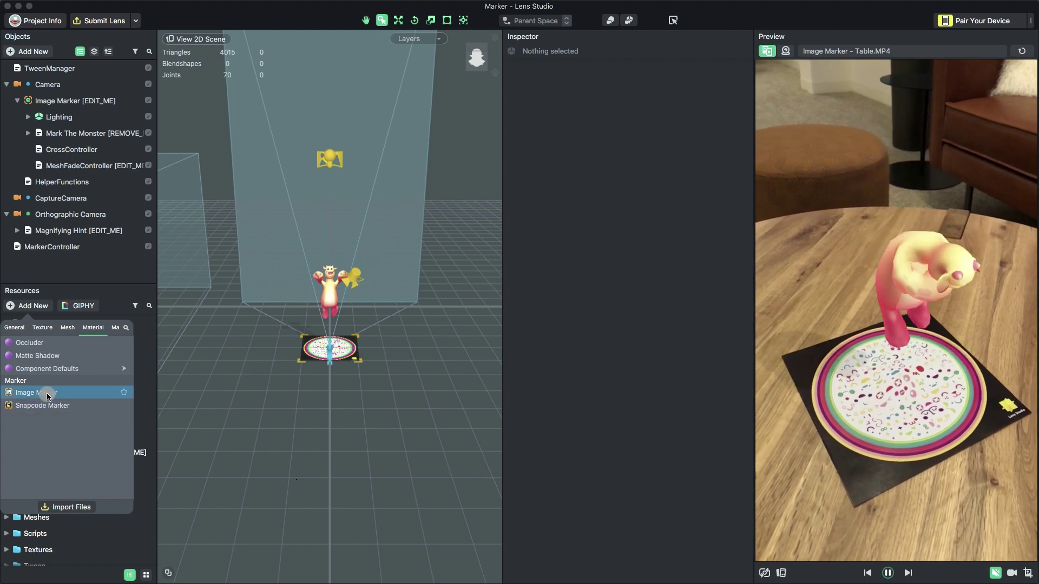
pyautogui.click(52, 393)
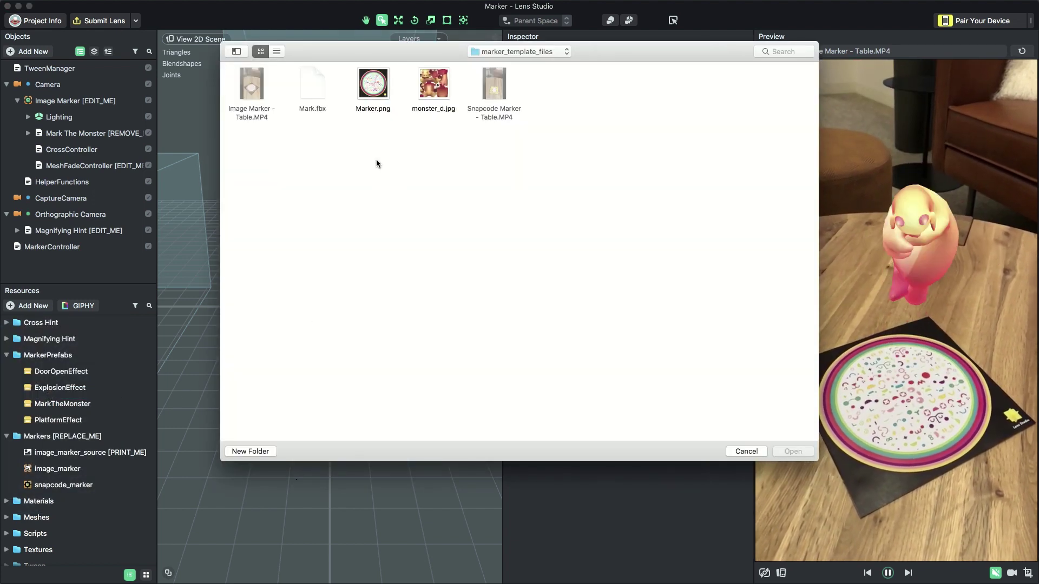
pyautogui.click(375, 93)
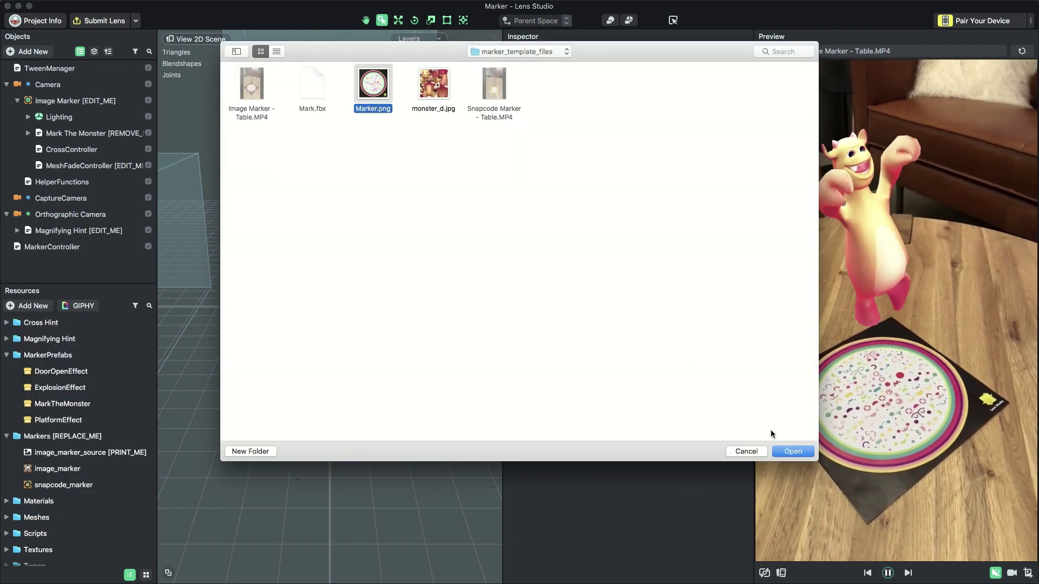
pyautogui.click(786, 451)
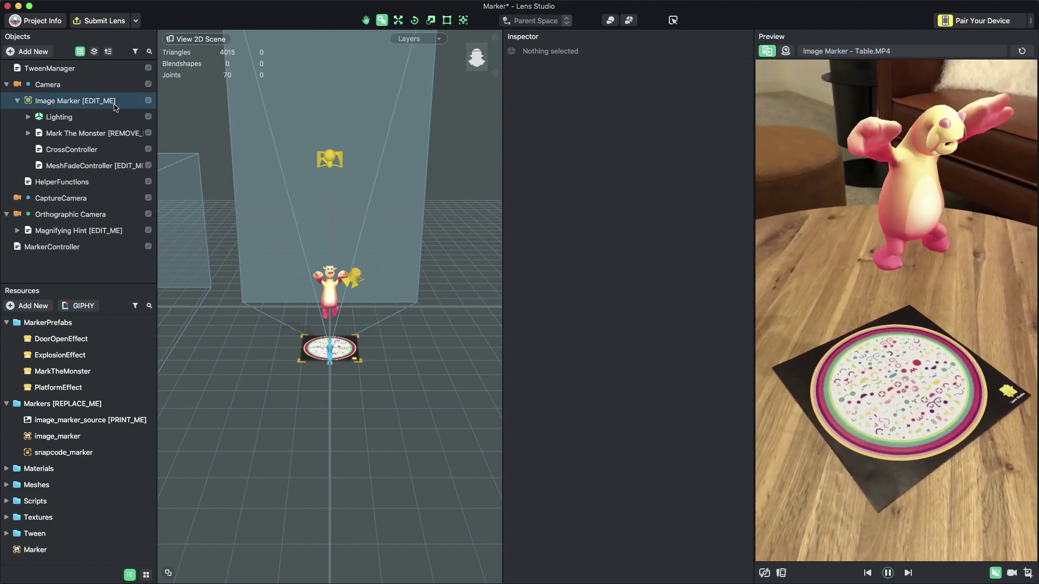
pyautogui.click(44, 103)
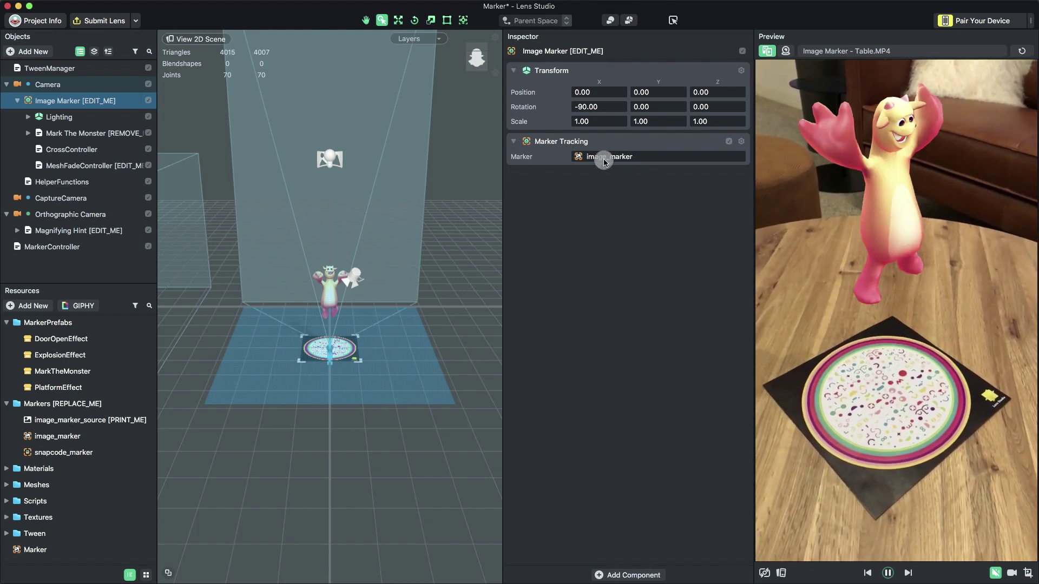
# - Set the Image Marker's Marker Tracking component to use the new Marker resource
pyautogui.click(604, 157)
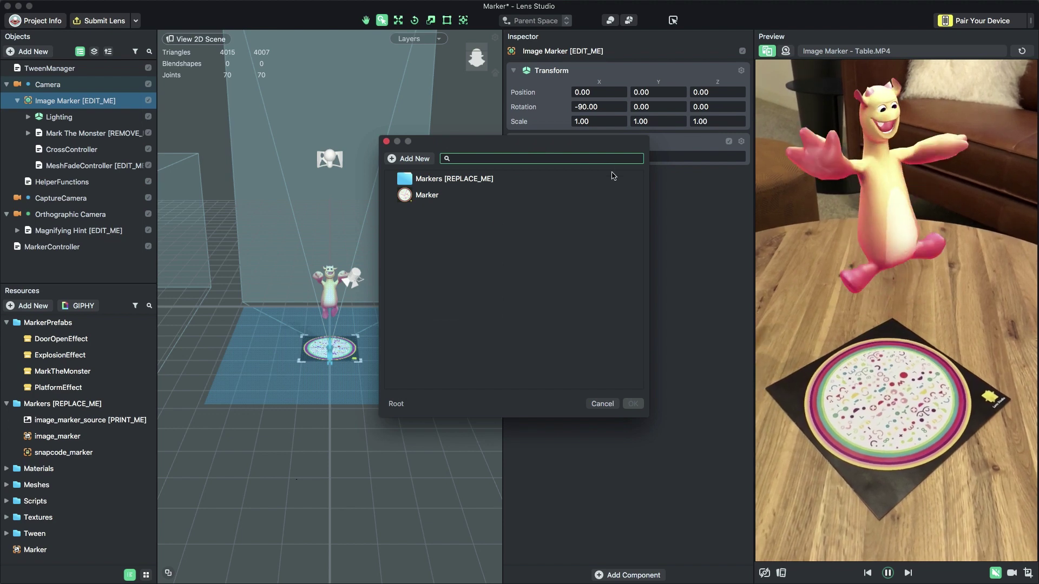
pyautogui.click(441, 200)
pyautogui.click(433, 199)
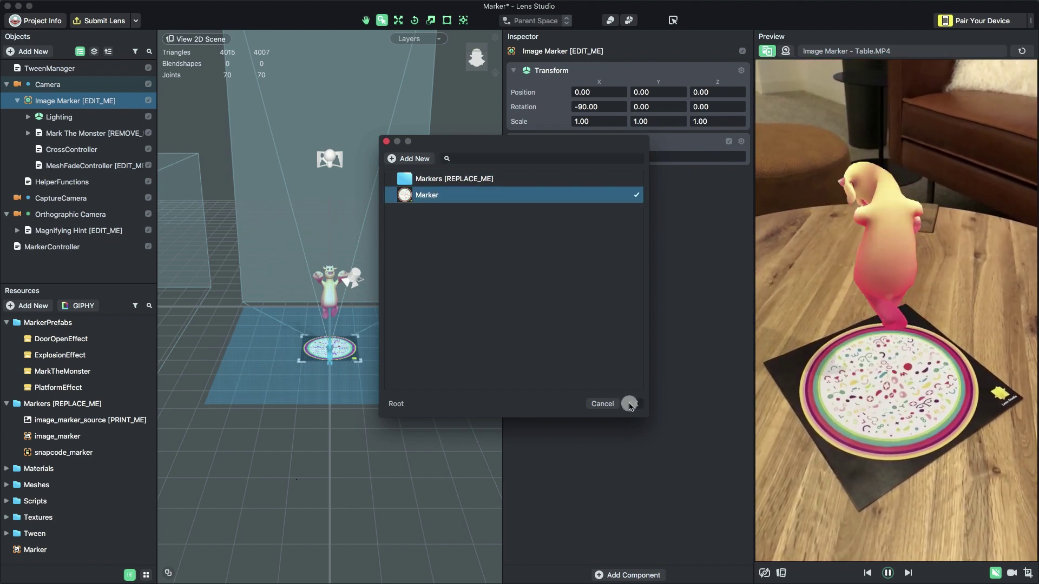
pyautogui.click(630, 404)
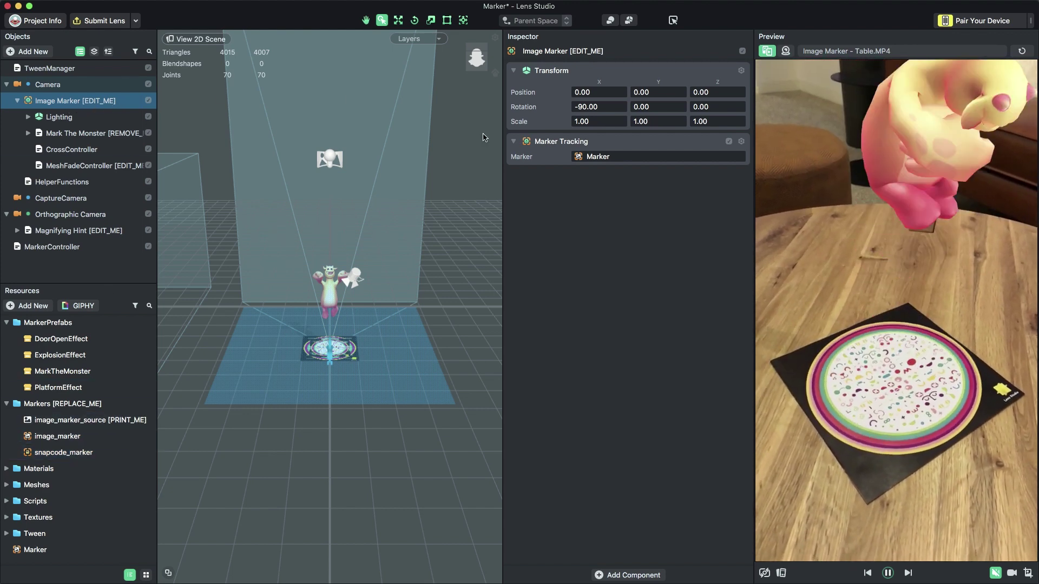
pyautogui.click(595, 157)
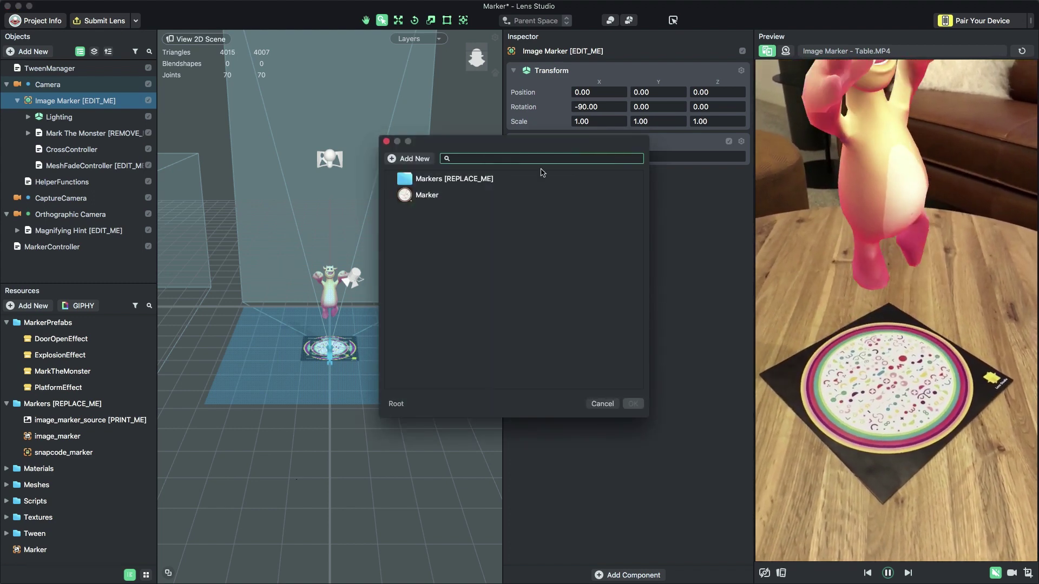
pyautogui.doubleClick(476, 179)
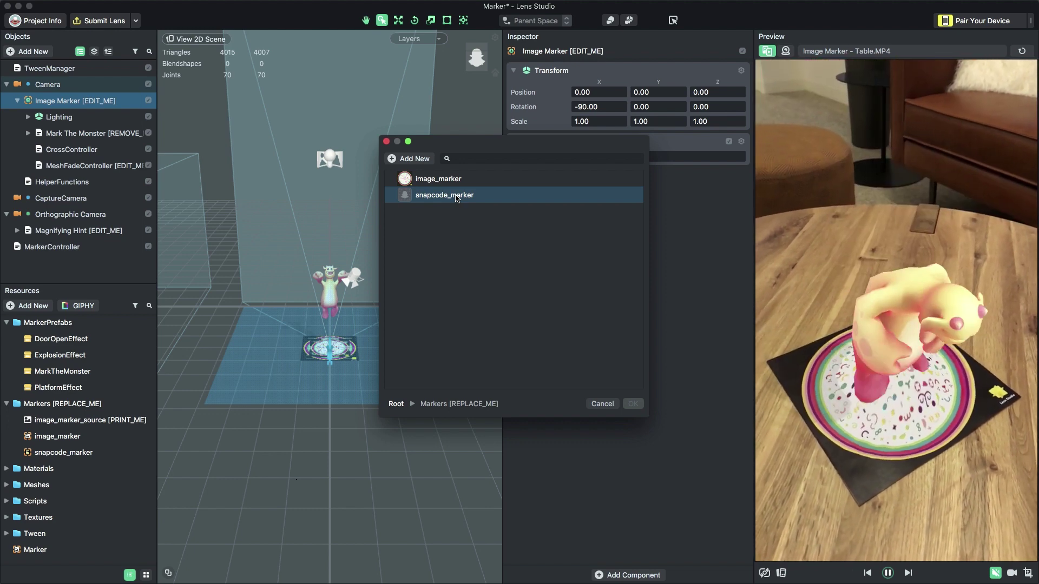
pyautogui.click(456, 197)
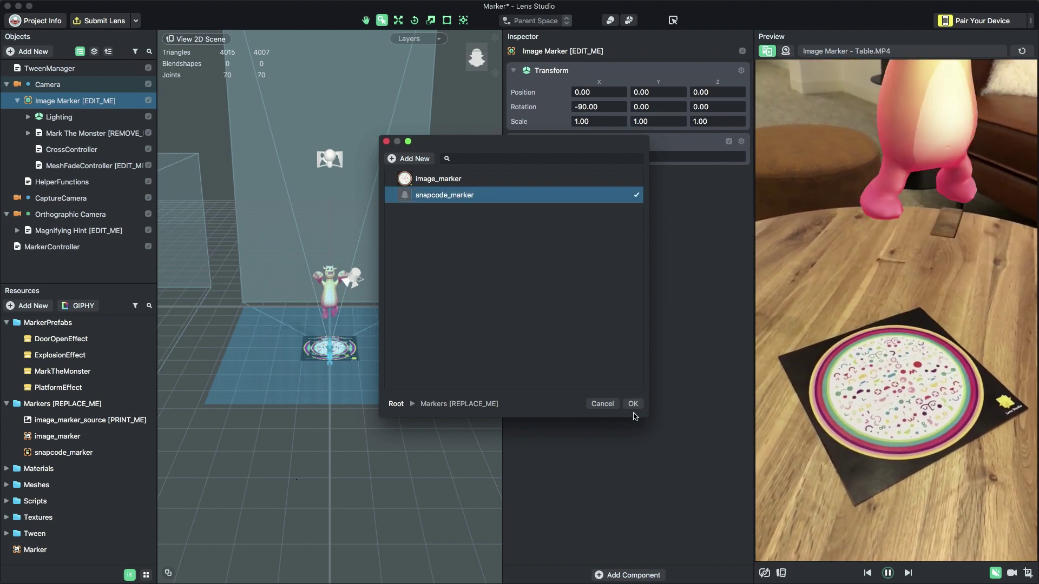
pyautogui.click(633, 405)
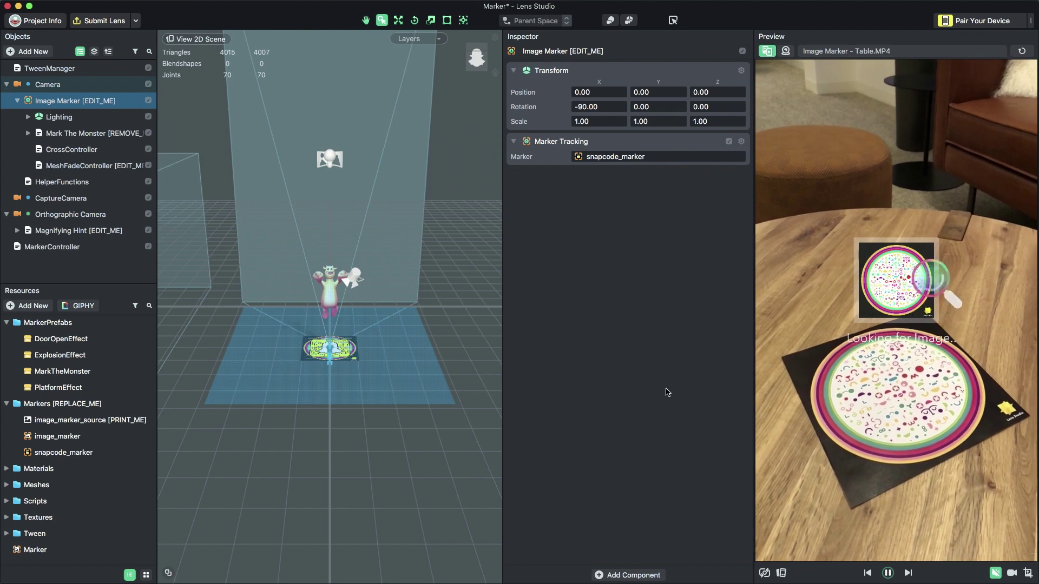
pyautogui.click(898, 51)
pyautogui.click(855, 251)
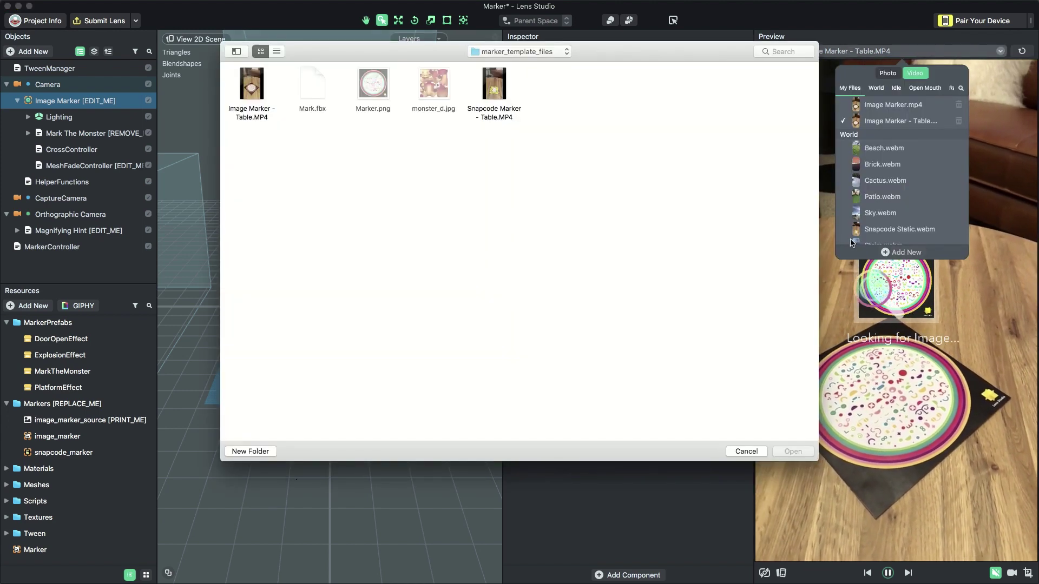
pyautogui.doubleClick(501, 97)
pyautogui.click(782, 272)
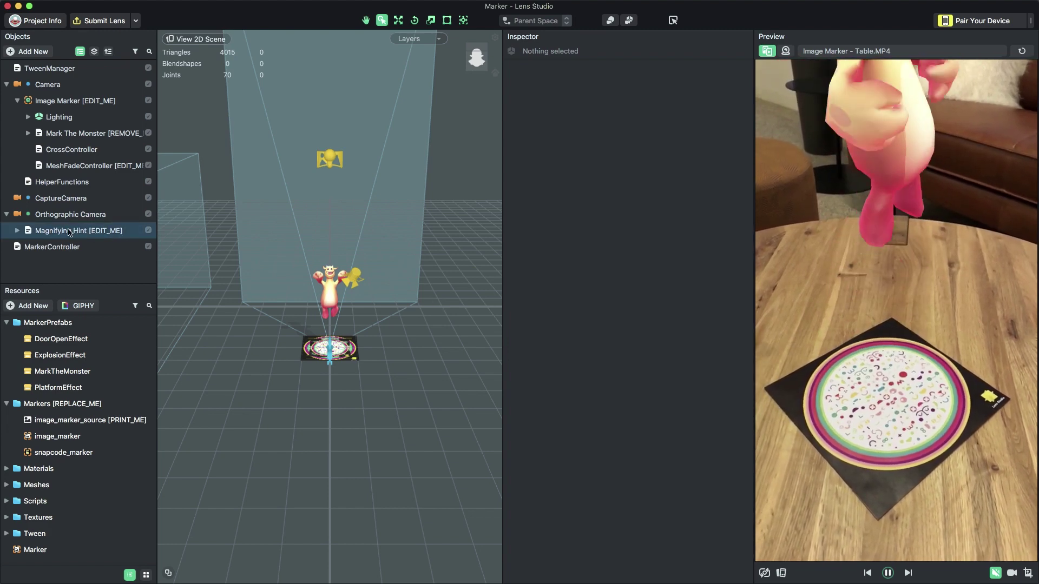
# - Import Marker.png as Marker_2 and make it the Magnifying Hint's preview texture
pyautogui.click(64, 232)
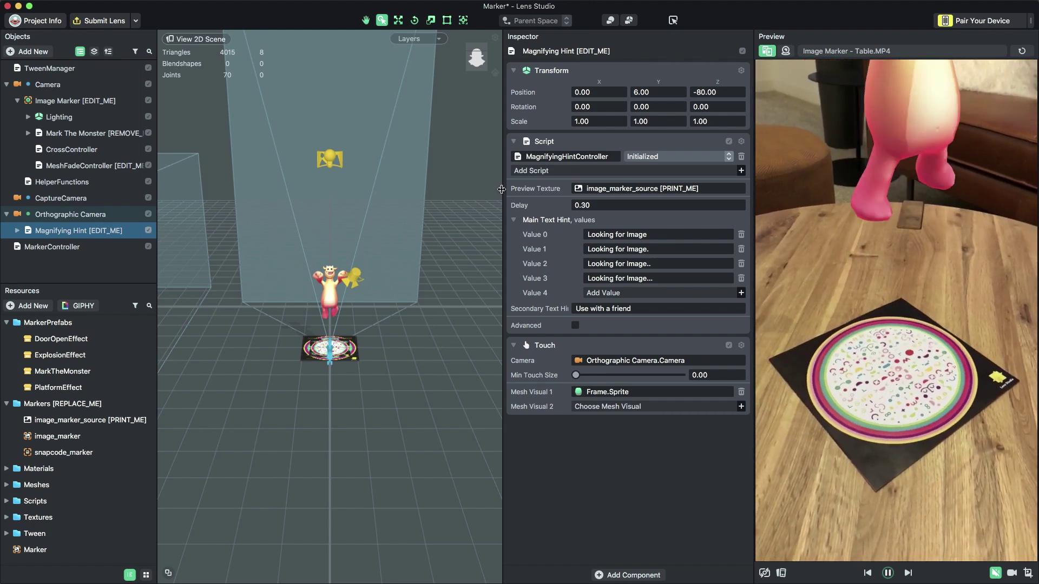
pyautogui.click(600, 190)
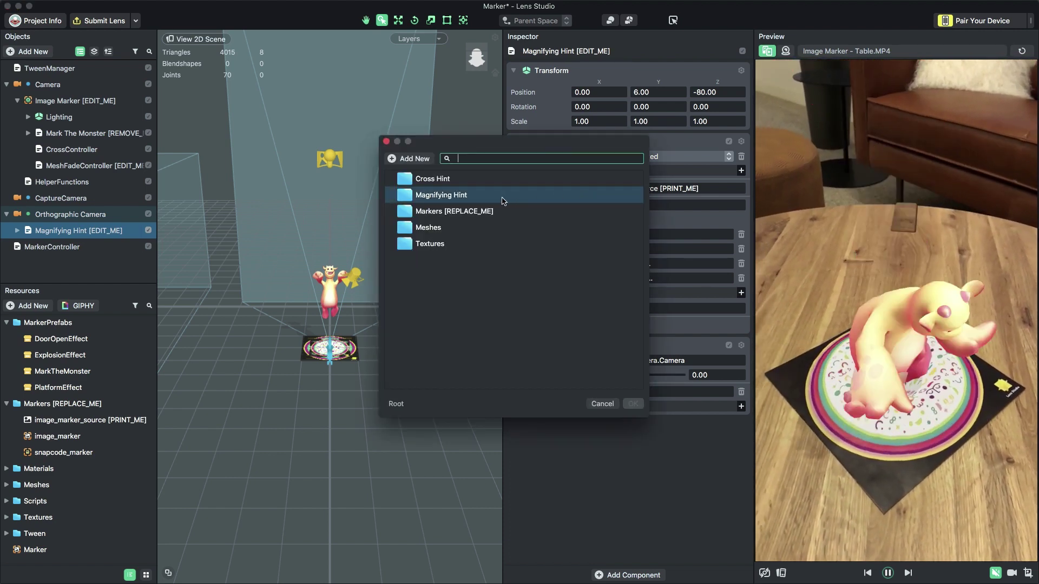
pyautogui.click(411, 158)
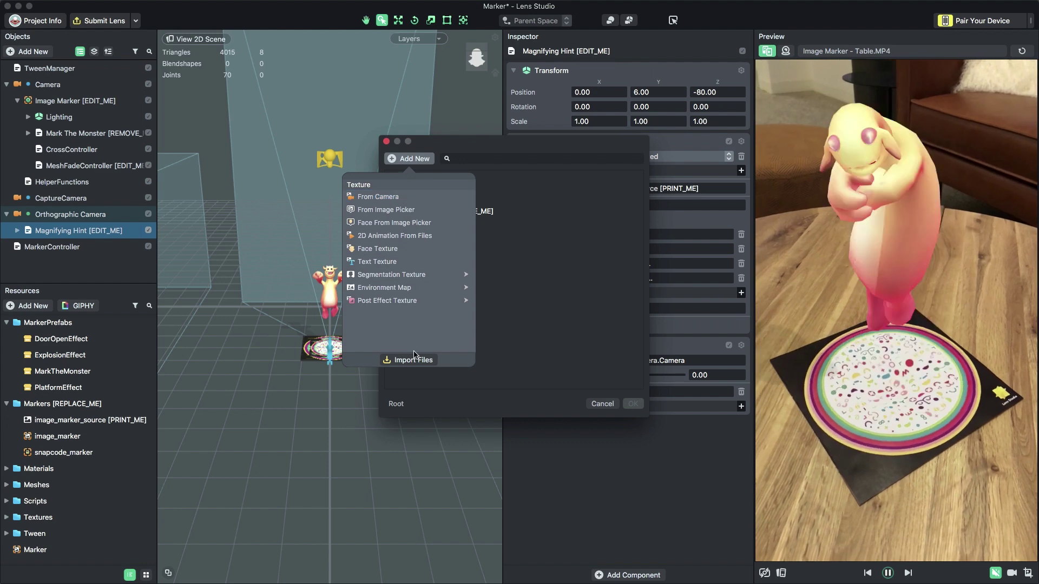
pyautogui.click(414, 361)
pyautogui.click(562, 213)
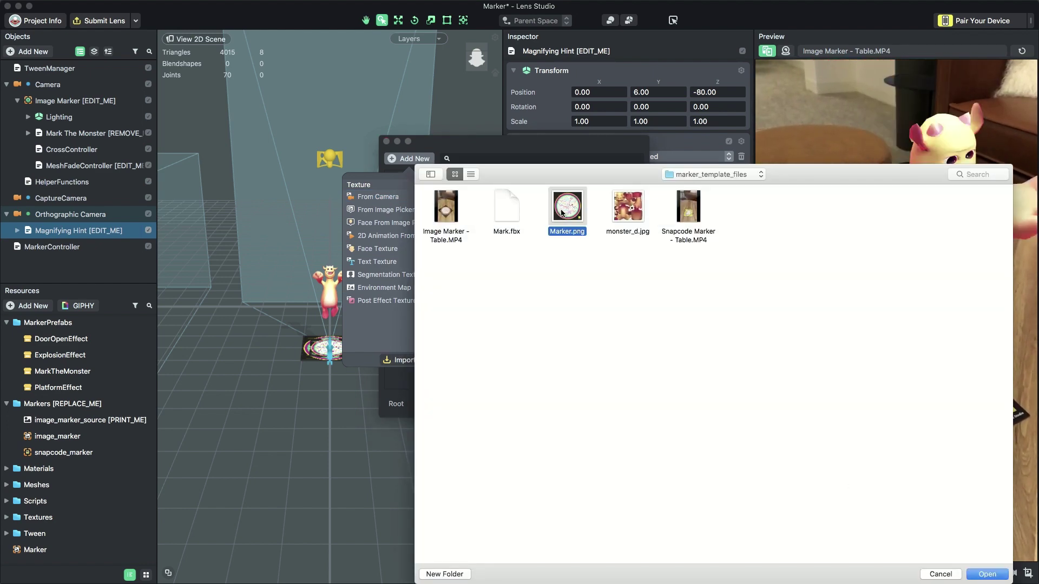
pyautogui.click(985, 574)
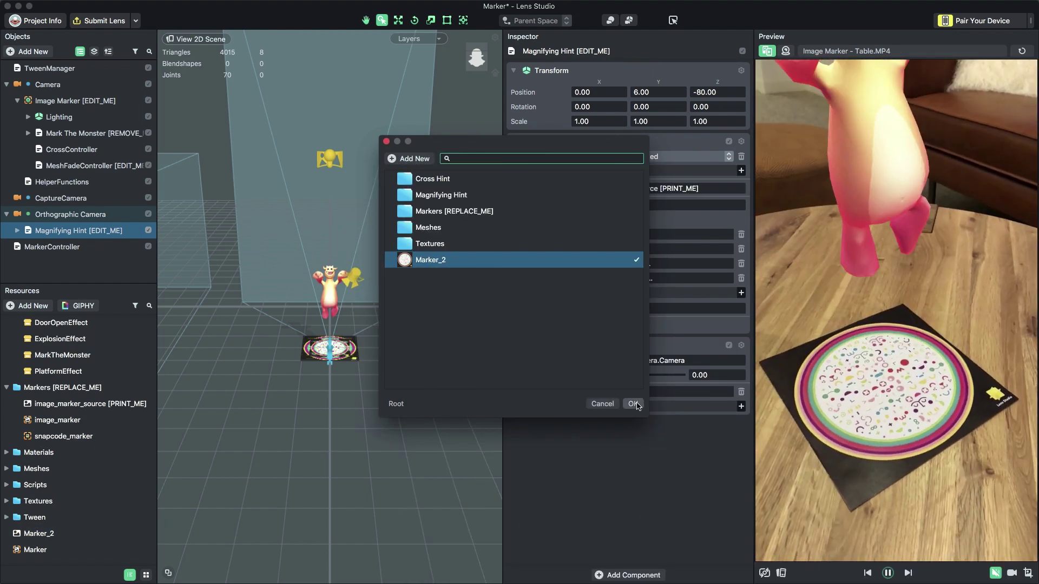
pyautogui.click(633, 405)
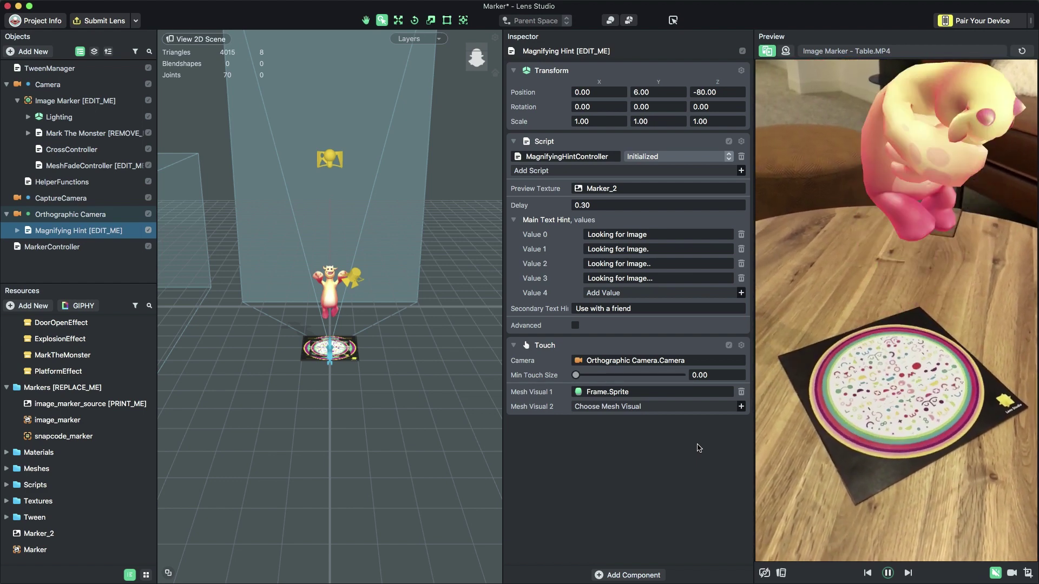
pyautogui.click(457, 425)
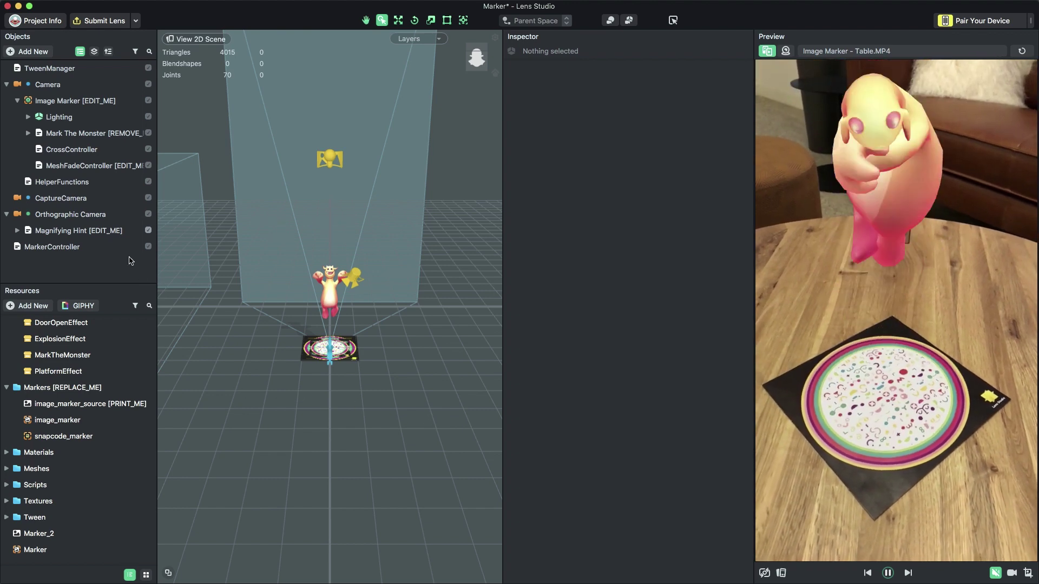
# - Delete the Mark The Monster placeholder object from the scene
pyautogui.click(110, 136)
pyautogui.rightClick(110, 137)
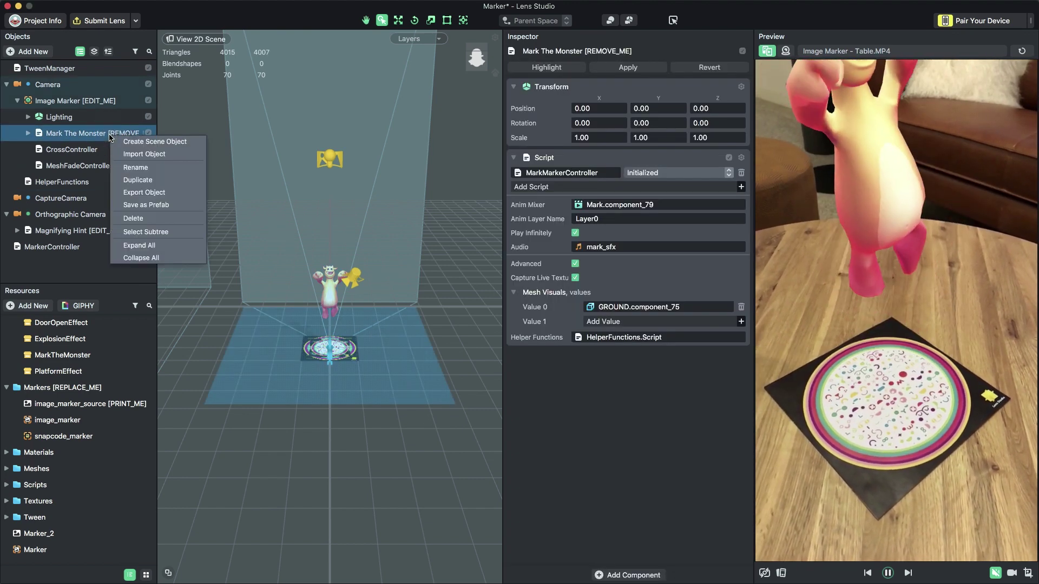
pyautogui.click(133, 218)
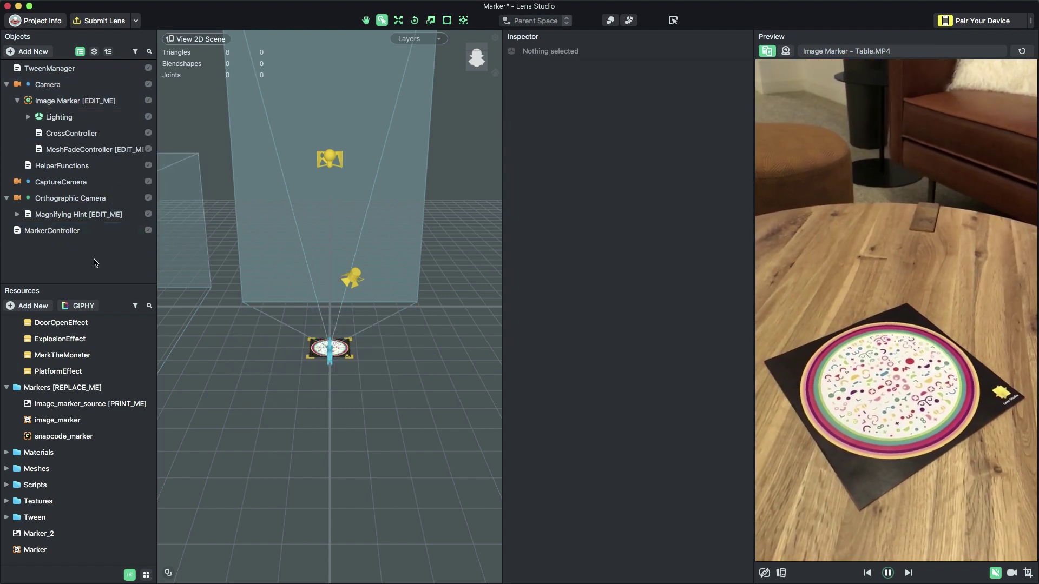
# - Import the Mark.fbx monster model into the project
pyautogui.click(28, 306)
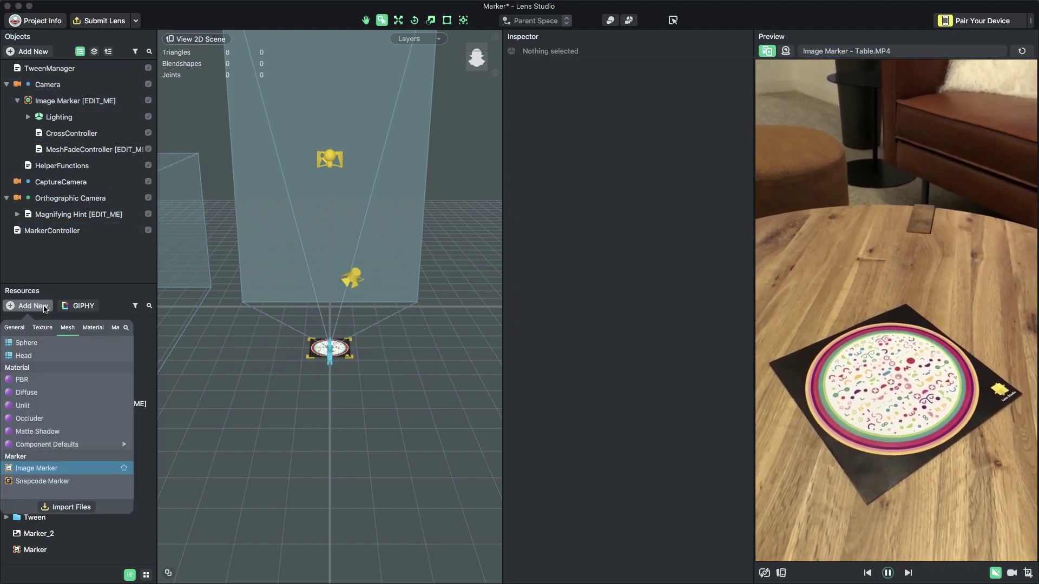
pyautogui.click(82, 503)
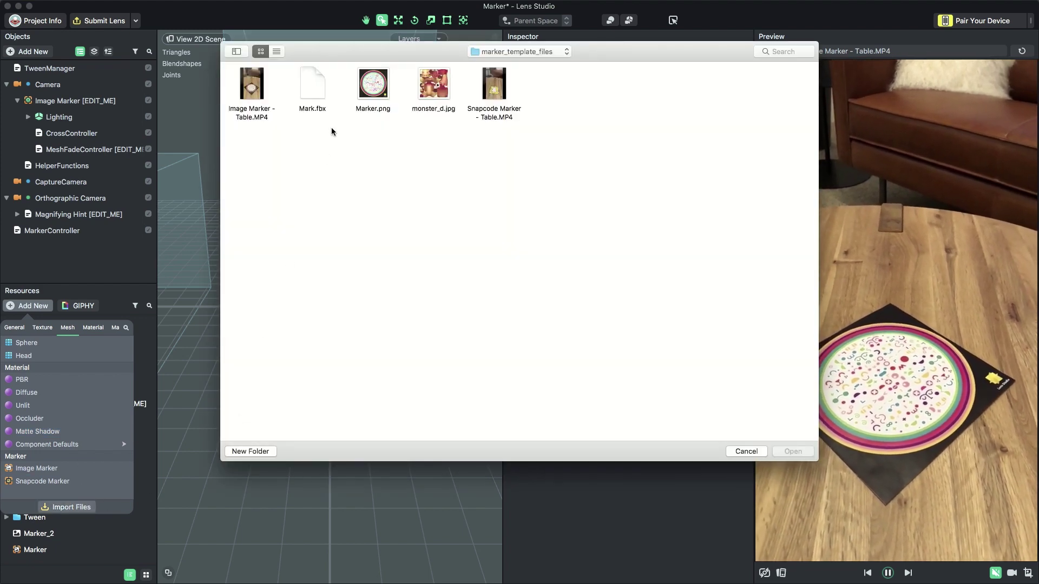
pyautogui.click(312, 86)
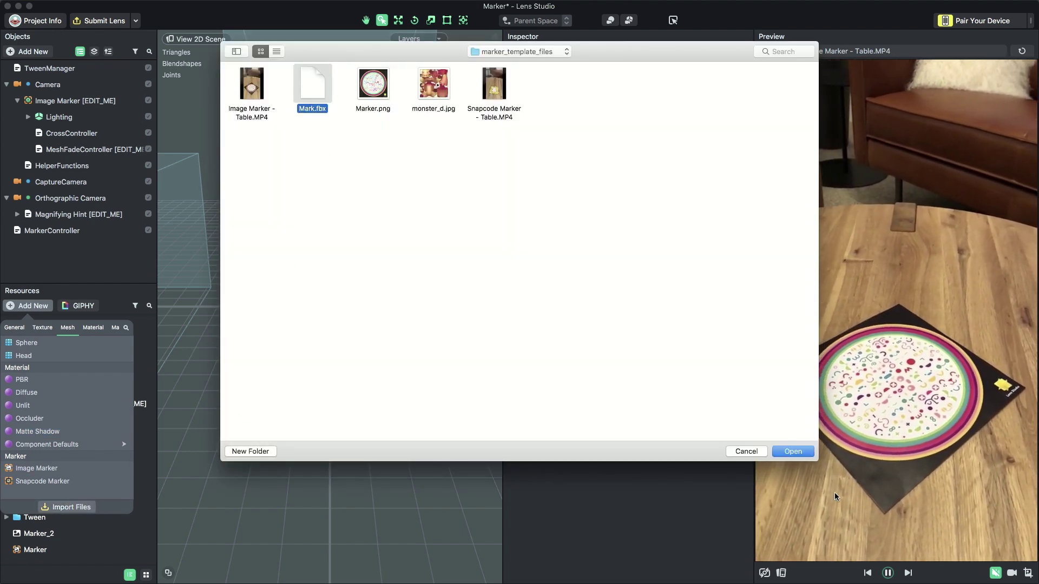
pyautogui.click(805, 452)
pyautogui.click(585, 364)
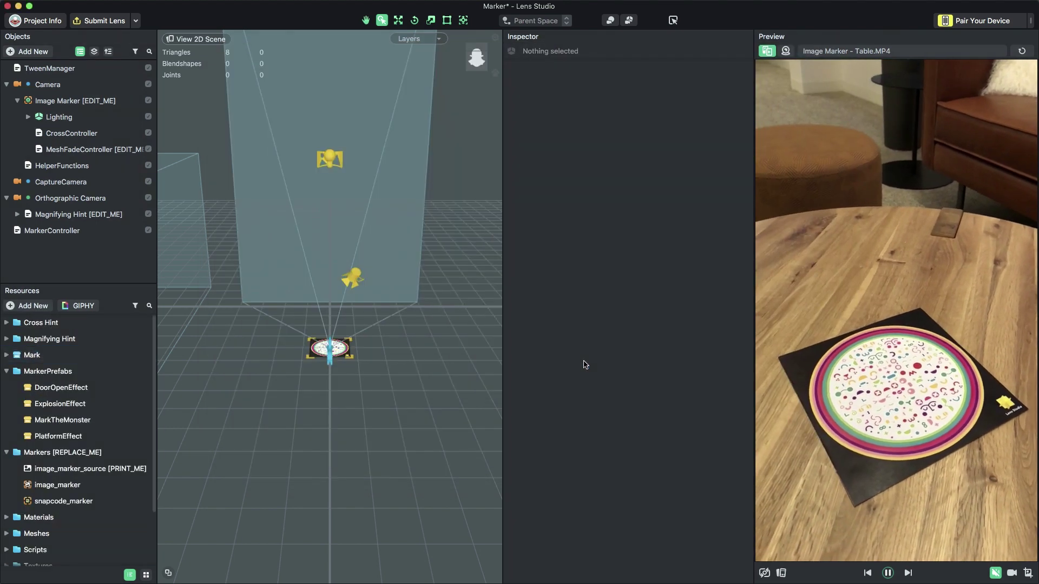
# - Give the GROUND mesh a new Matte Shadow material with Shadow mode Receiver
pyautogui.scroll(-10, 226, 332)
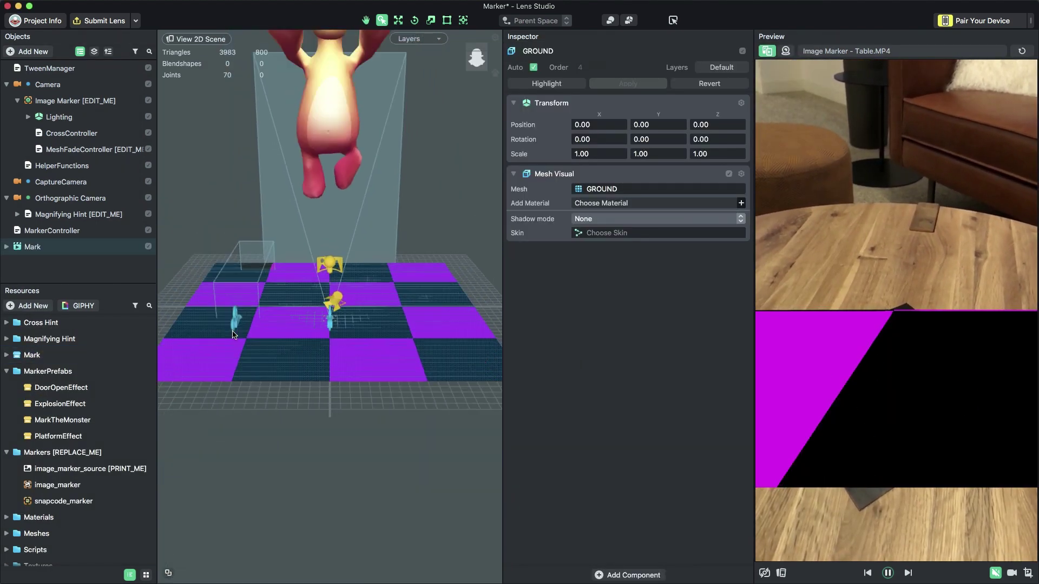
pyautogui.keyDown('alt'); pyautogui.moveTo(248, 334); pyautogui.dragTo(278, 359); pyautogui.keyUp('alt')
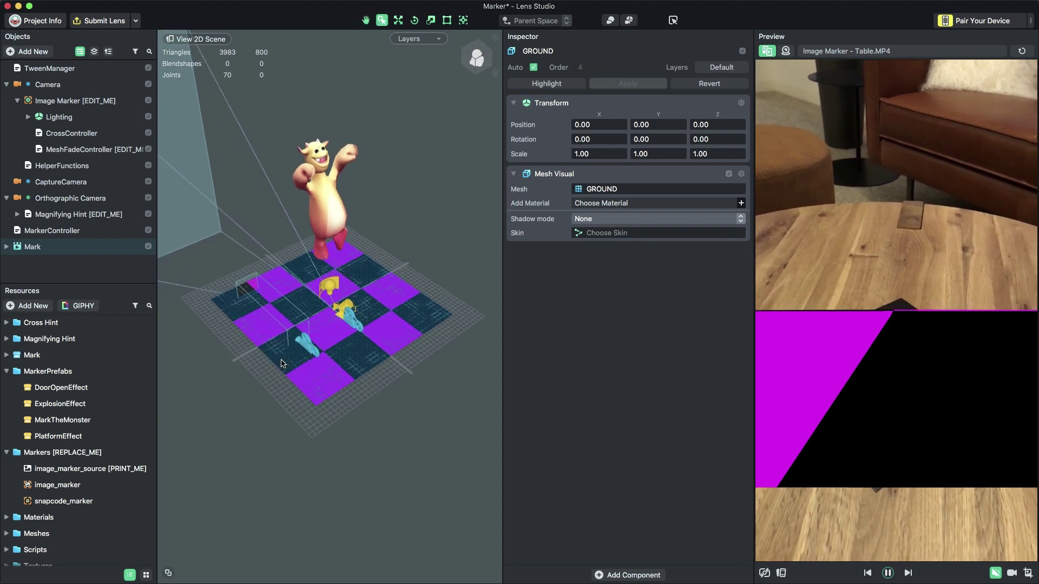
pyautogui.click(598, 203)
pyautogui.click(407, 159)
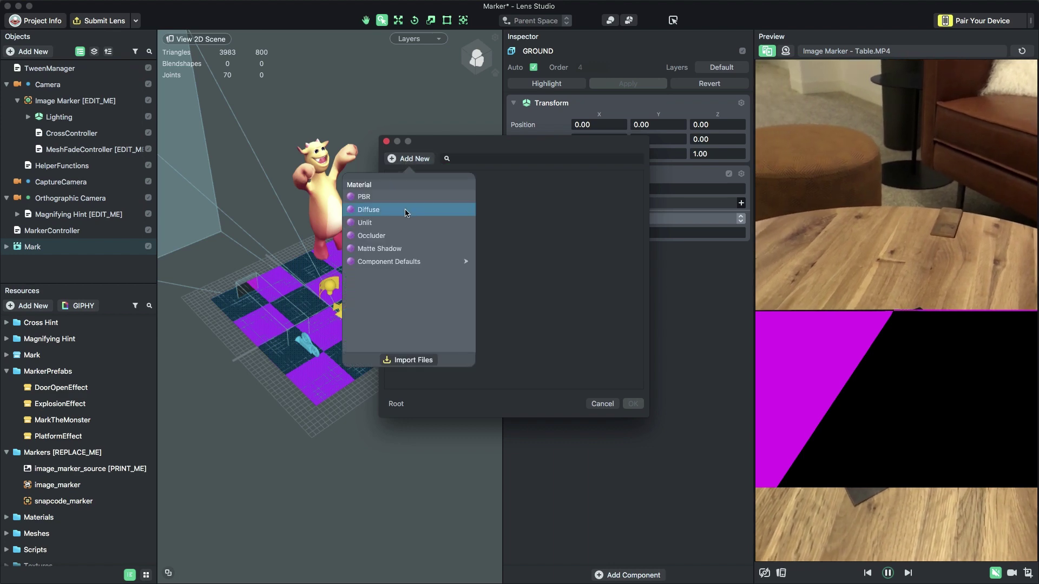
pyautogui.click(399, 248)
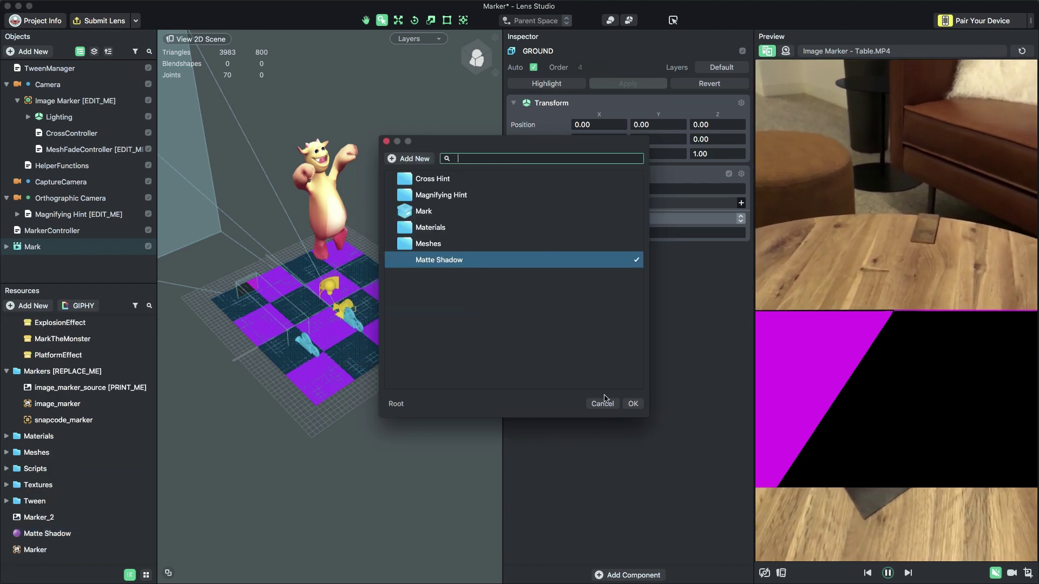
pyautogui.click(633, 404)
pyautogui.click(589, 233)
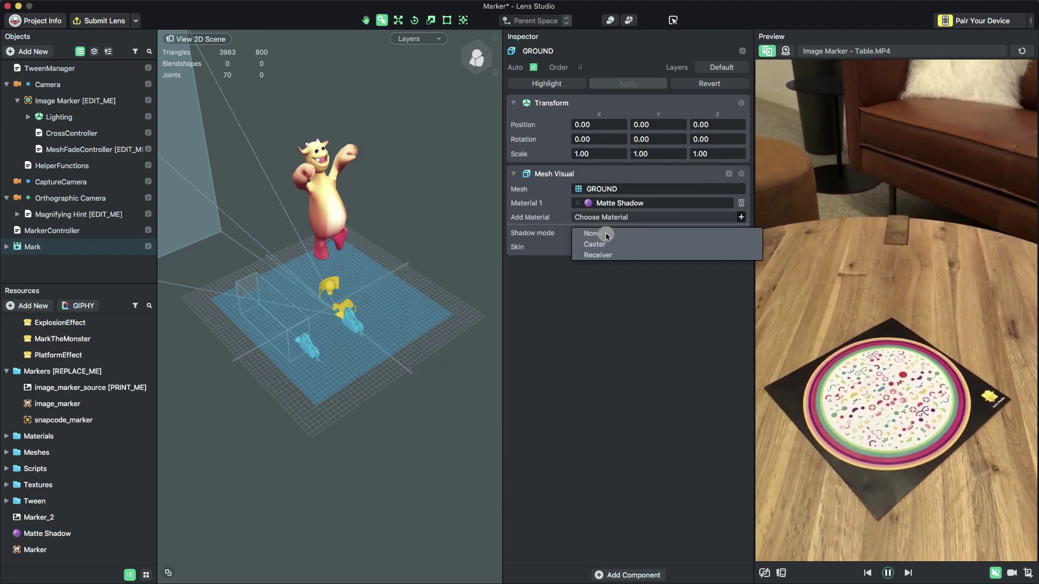
pyautogui.click(587, 258)
# - Set the five monster meshes under MARK_GEO to Shadow mode Caster
pyautogui.click(335, 211)
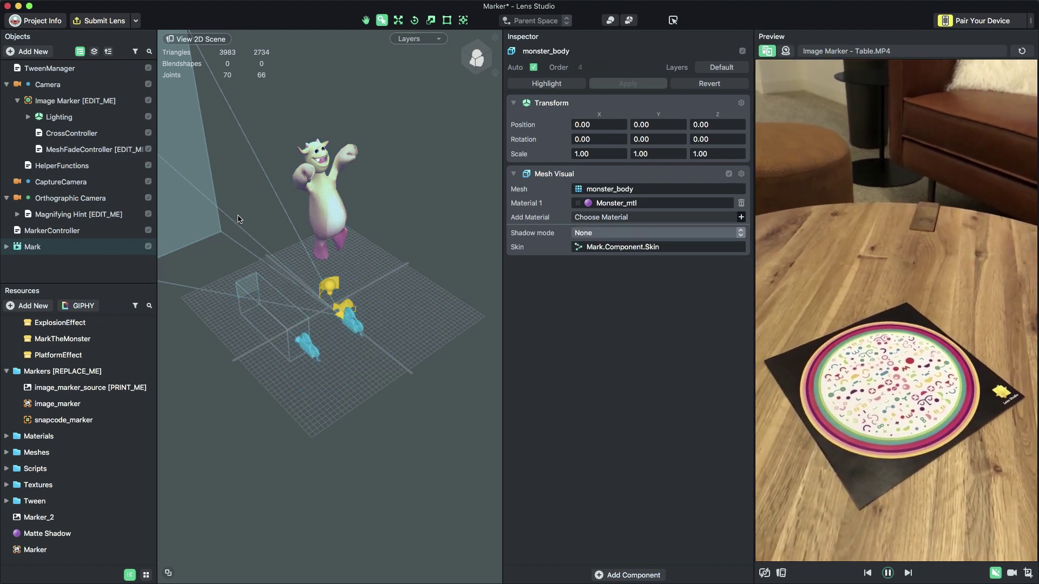
pyautogui.scroll(-2, 72, 205)
pyautogui.keyDown('shift'); pyautogui.click(71, 243); pyautogui.keyUp('shift')
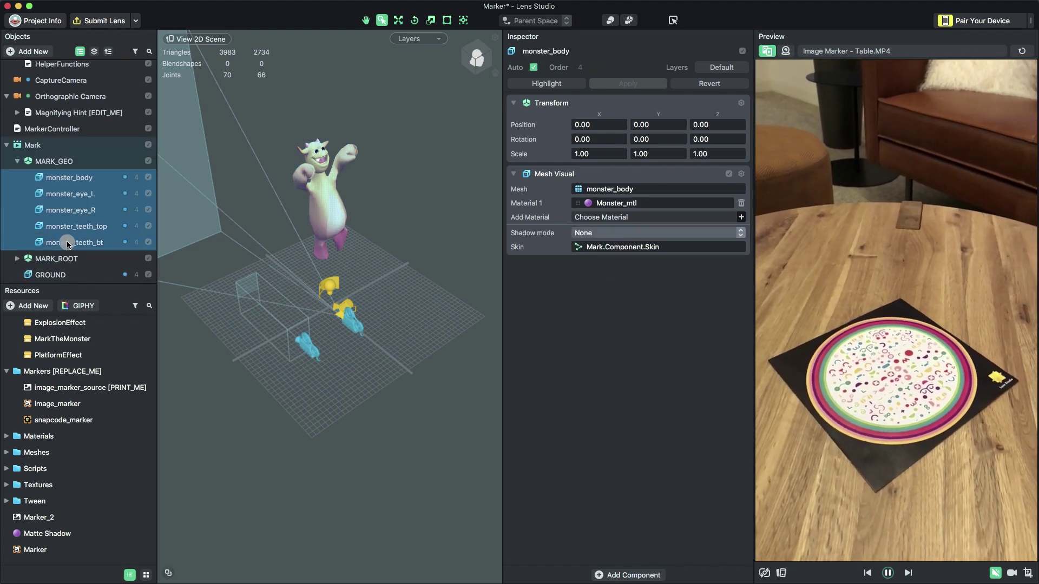
pyautogui.click(590, 216)
pyautogui.click(588, 228)
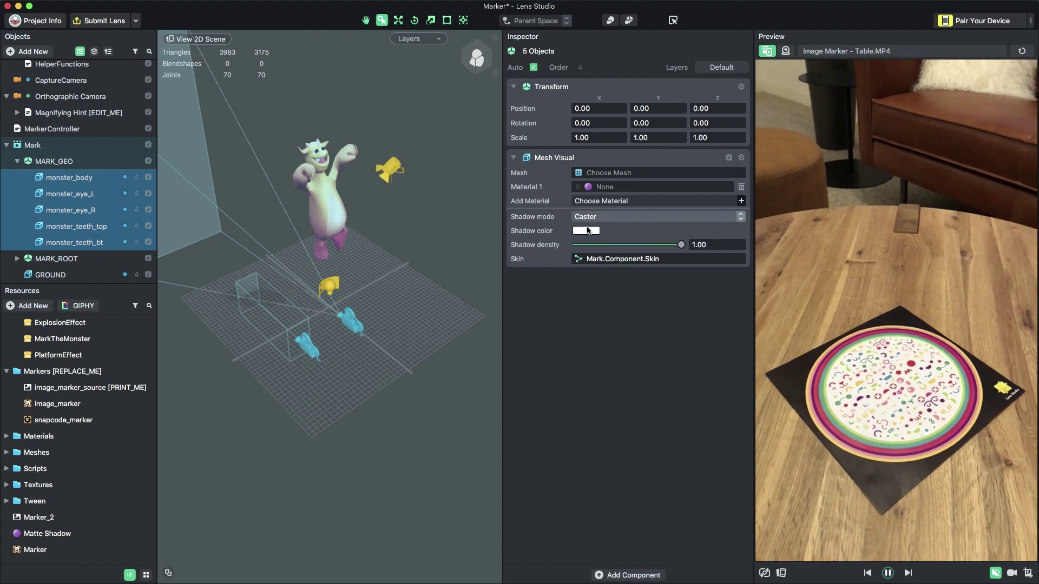
pyautogui.click(17, 161)
pyautogui.click(43, 226)
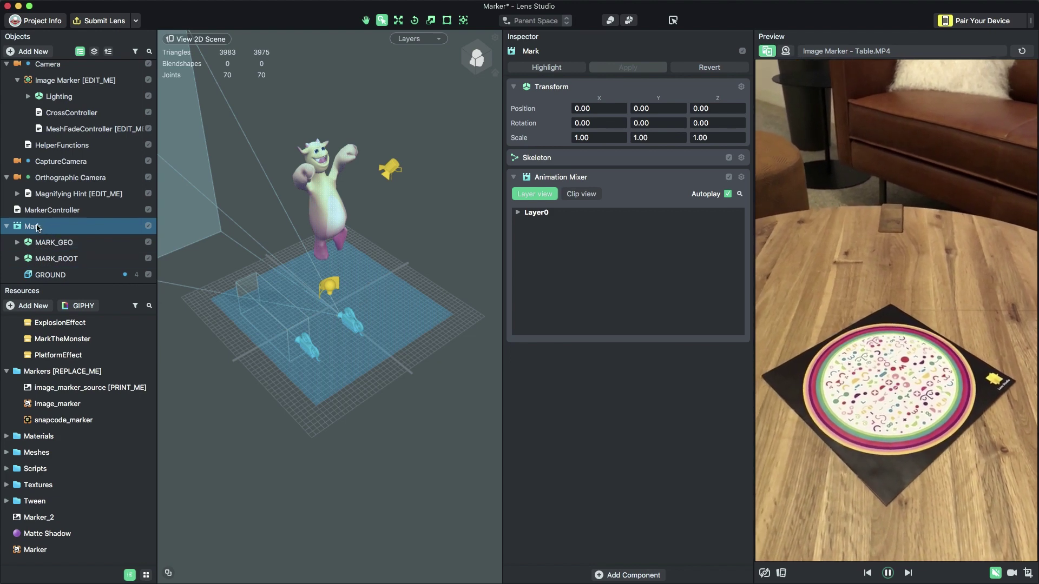
# - Parent Mark under Image Marker and set its Y position to 0
pyautogui.moveTo(35, 227)
pyautogui.mouseDown()
pyautogui.moveTo(81, 86)
pyautogui.moveTo(94, 86)
pyautogui.mouseUp()
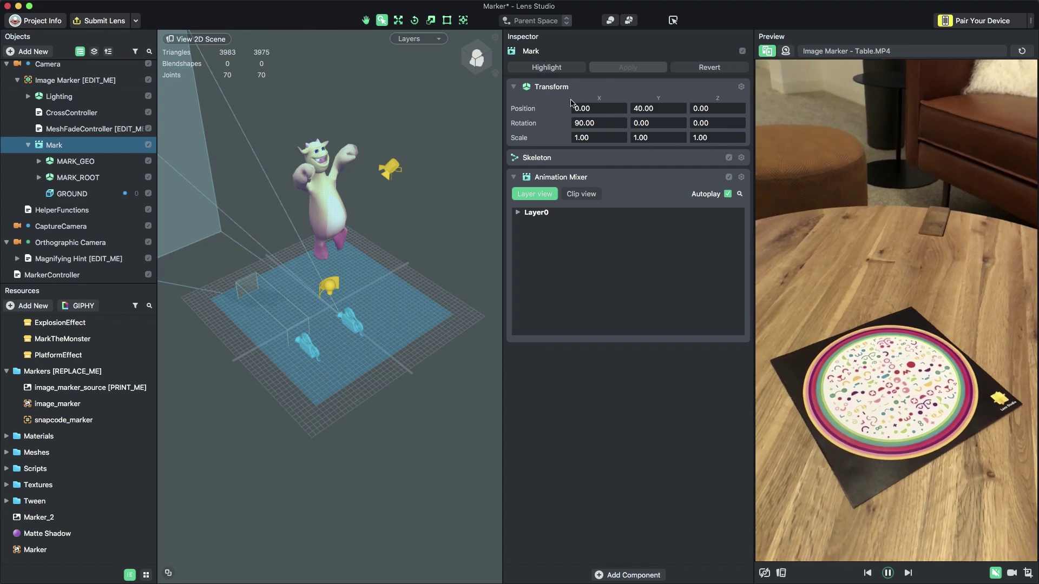
pyautogui.doubleClick(643, 108)
pyautogui.write('0')
pyautogui.press('Return')
pyautogui.press('r')
# - Scale the monster down to 0.10 and save the project
pyautogui.moveTo(347, 322); pyautogui.dragTo(322, 318)
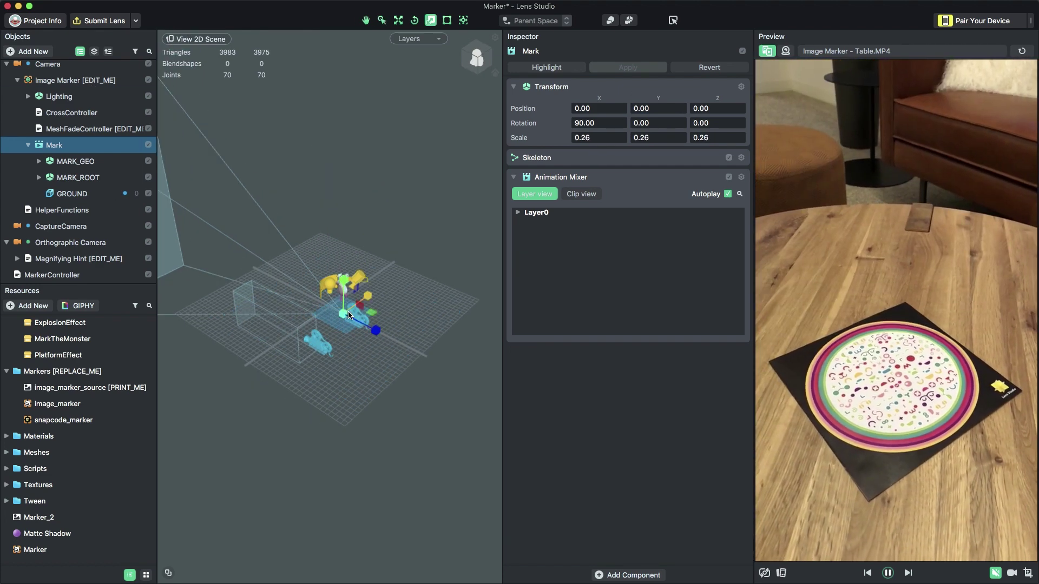
pyautogui.press('super+z')
pyautogui.moveTo(342, 317); pyautogui.dragTo(297, 326)
pyautogui.press('super+s')
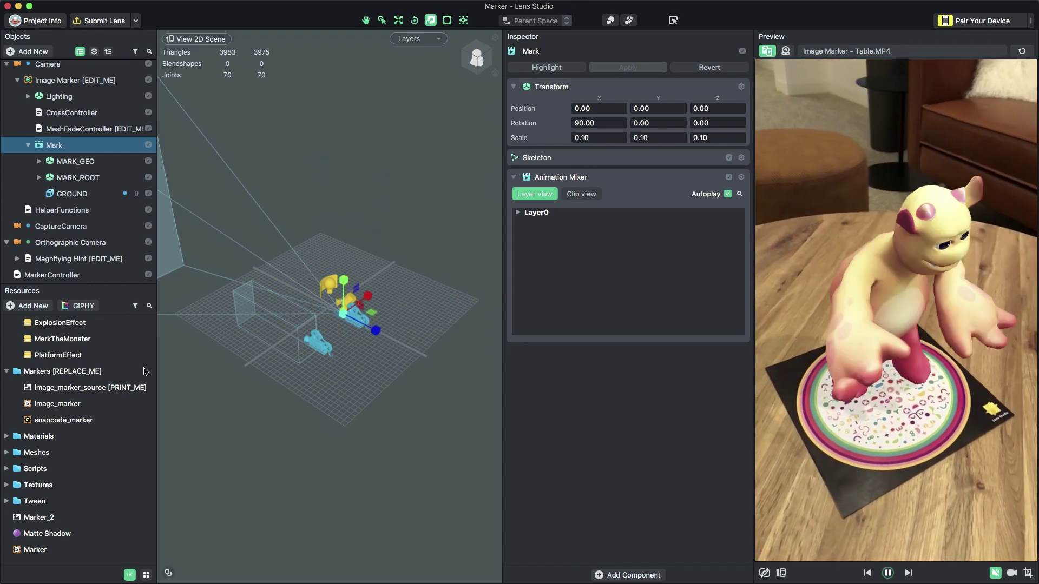
pyautogui.scroll(3, 145, 372)
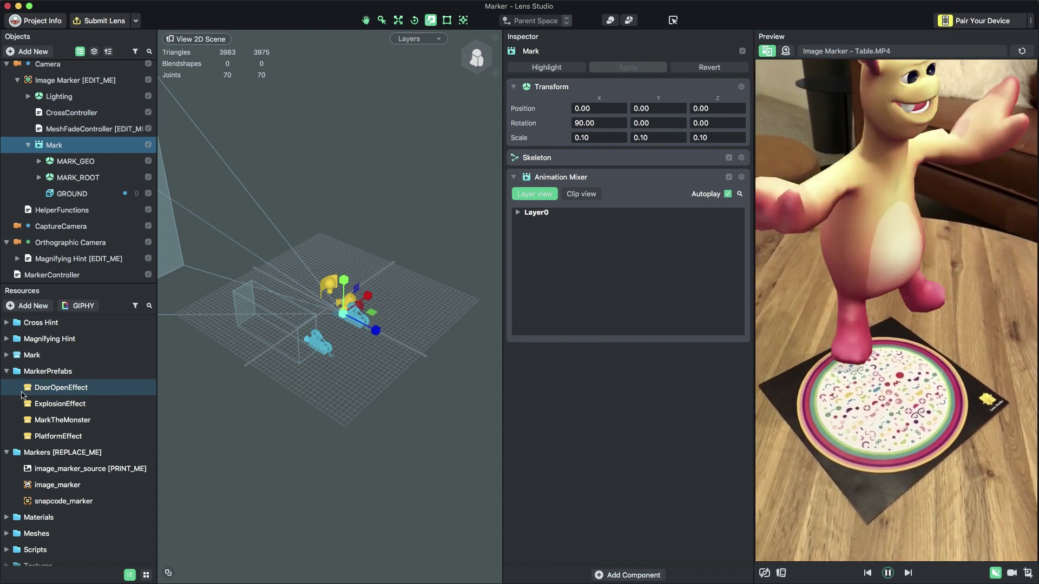
# - Place the DoorOpenEffect prefab under Image Marker, then select Mark
pyautogui.click(34, 395)
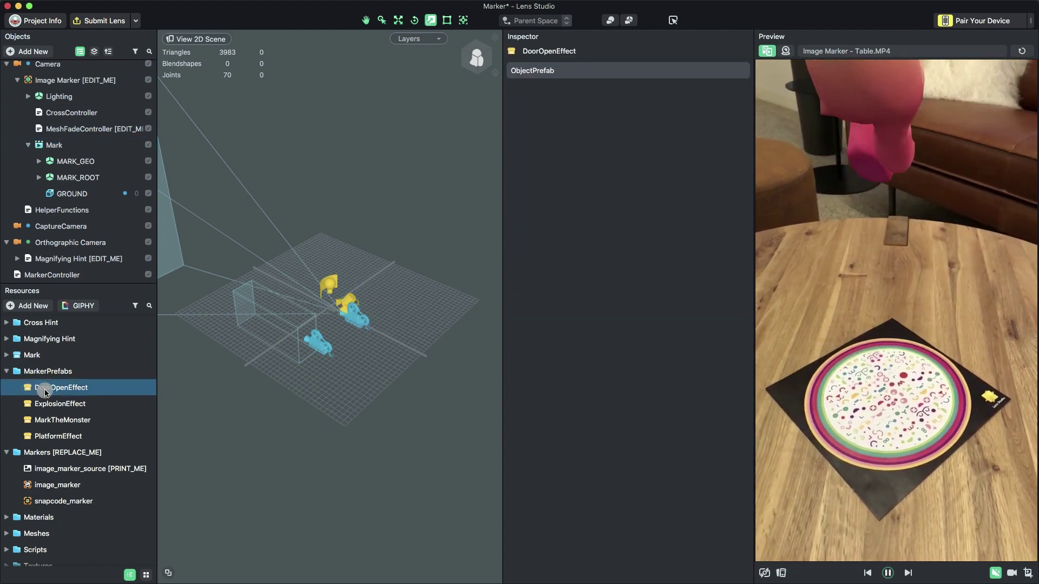
pyautogui.moveTo(45, 394)
pyautogui.mouseDown()
pyautogui.moveTo(84, 265)
pyautogui.moveTo(84, 88)
pyautogui.moveTo(62, 88)
pyautogui.mouseUp()
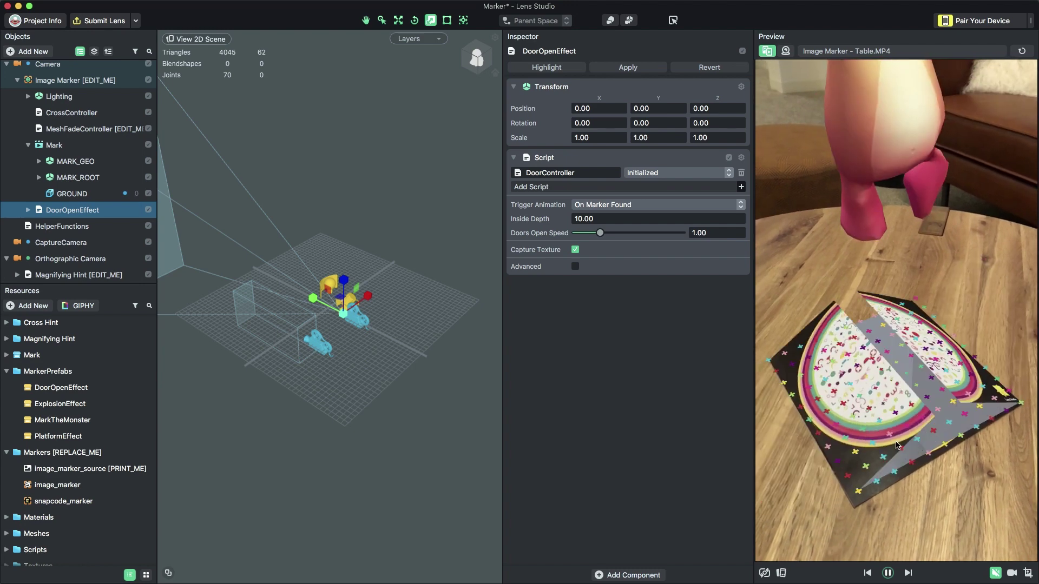
pyautogui.click(319, 320)
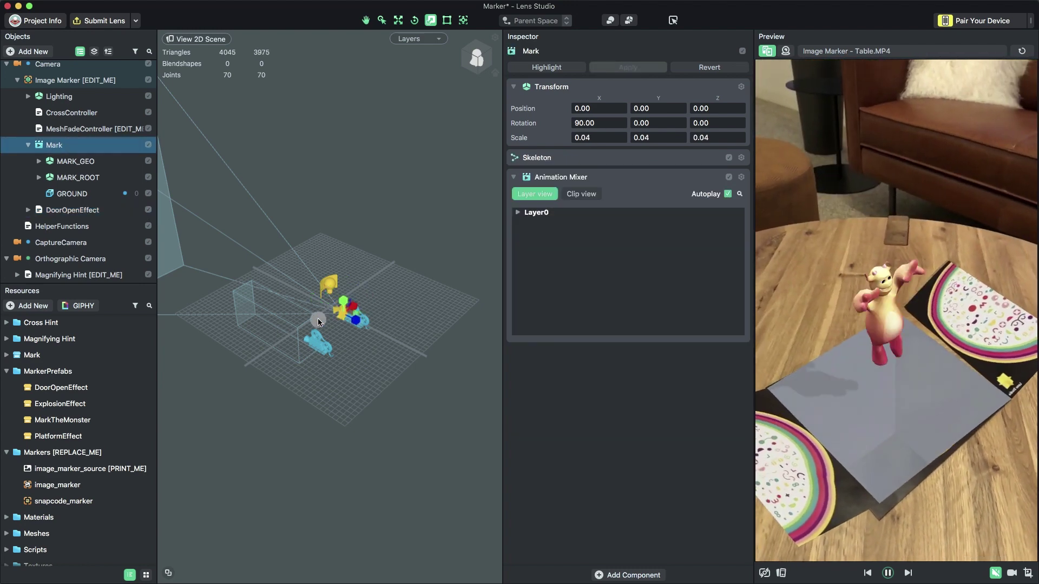
# - Lower Mark to Z -22.42, save, disable DoorOpenEffect, and try then remove ExplosionEffect
pyautogui.press('w')
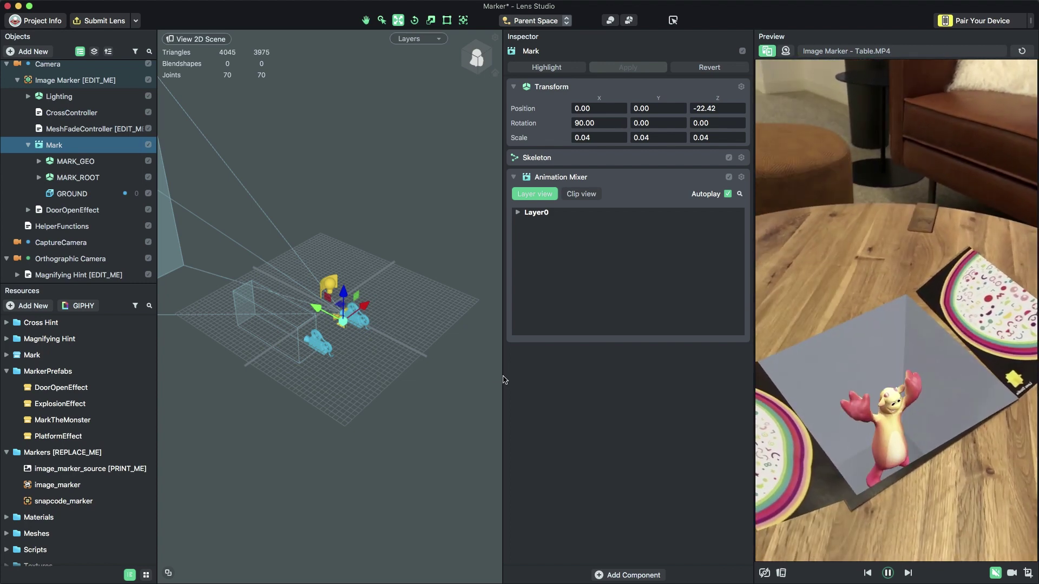
pyautogui.press('super+s')
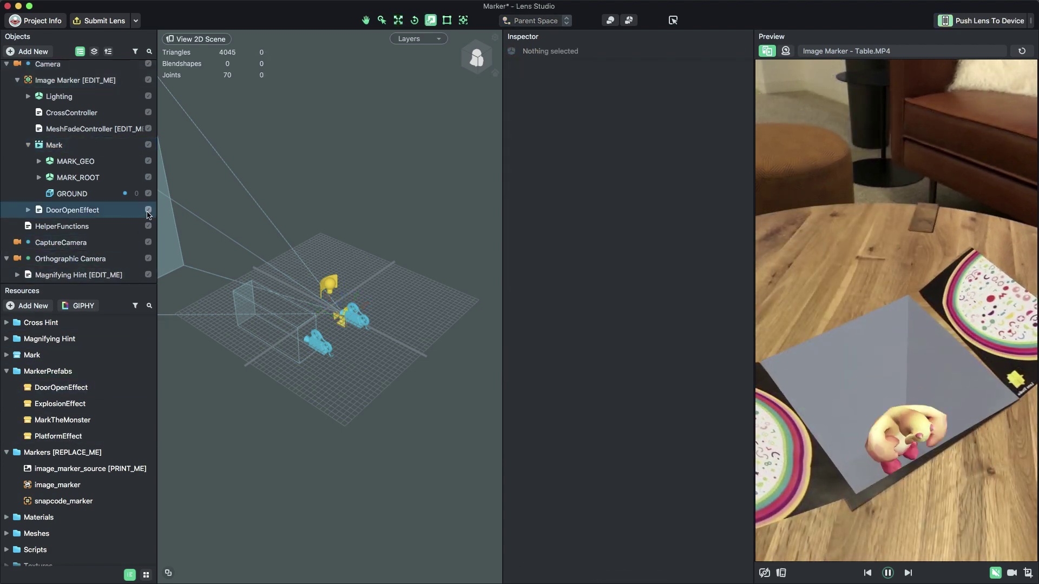
pyautogui.click(148, 211)
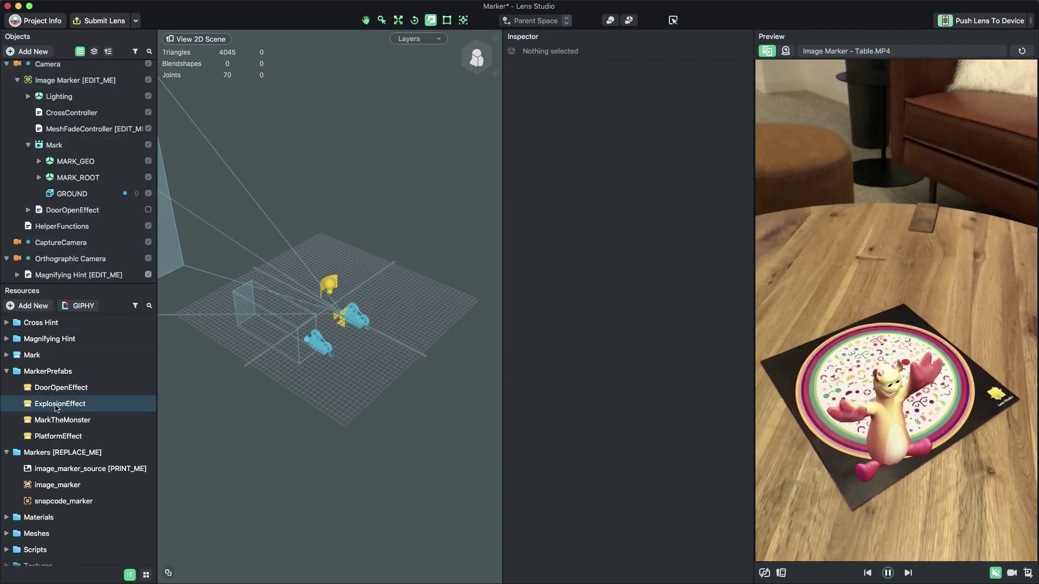
pyautogui.moveTo(56, 408); pyautogui.dragTo(64, 85)
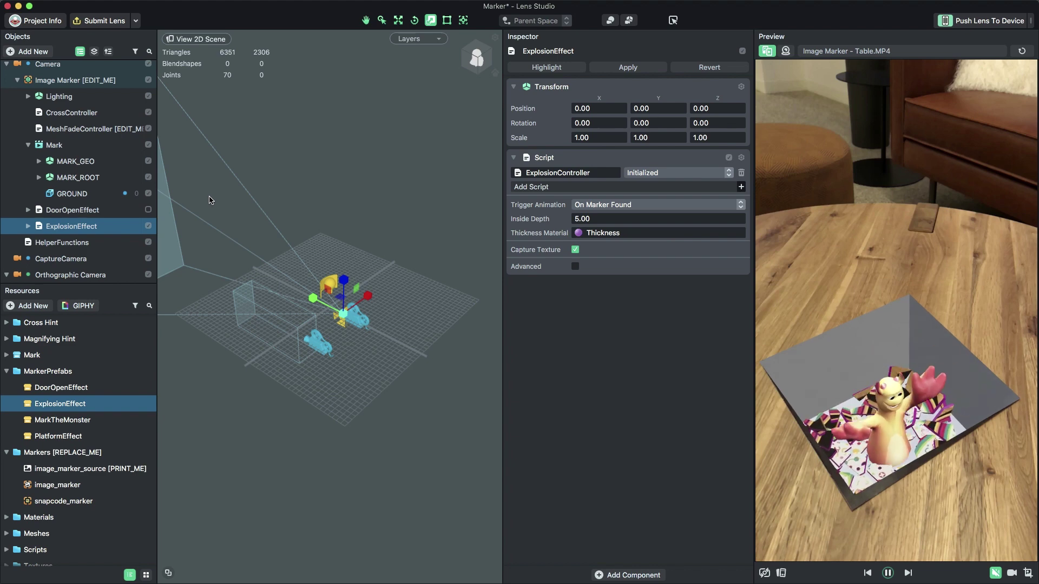
pyautogui.press('Delete')
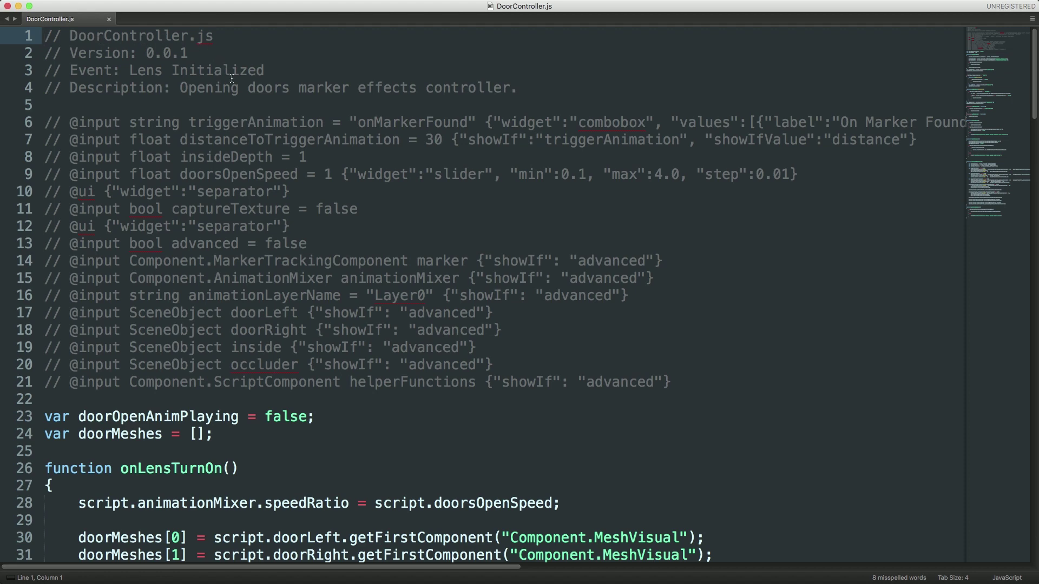
# - Scroll through the DoorController.js code in Sublime Text
pyautogui.scroll(-16, 233, 81)
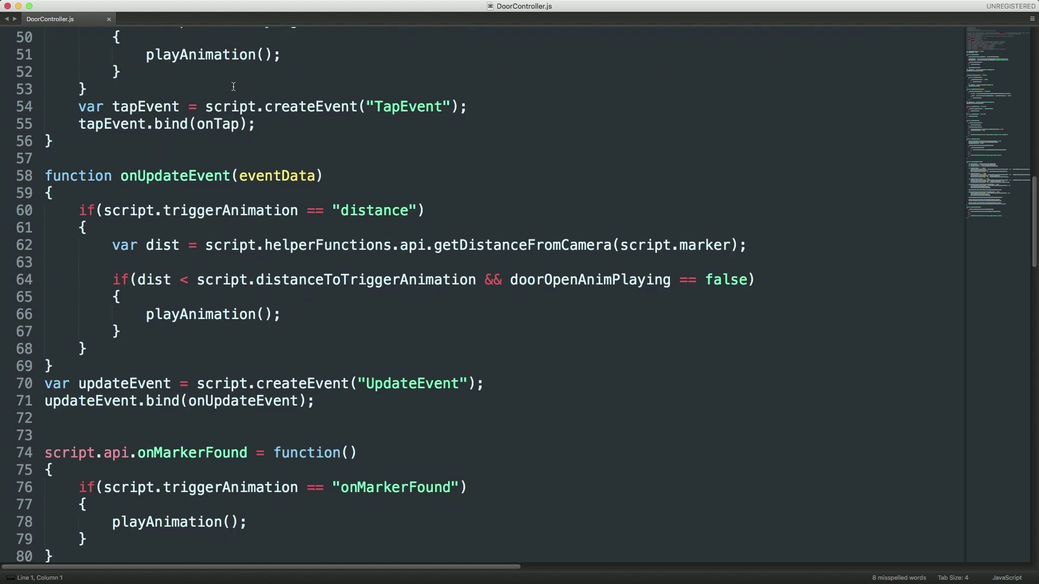
pyautogui.scroll(-7, 234, 86)
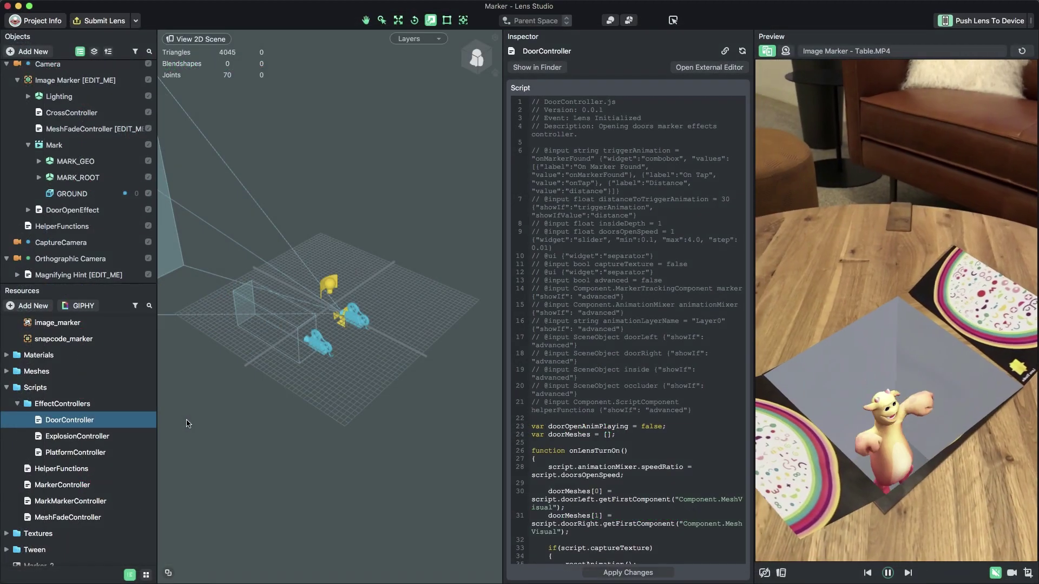
pyautogui.click(101, 435)
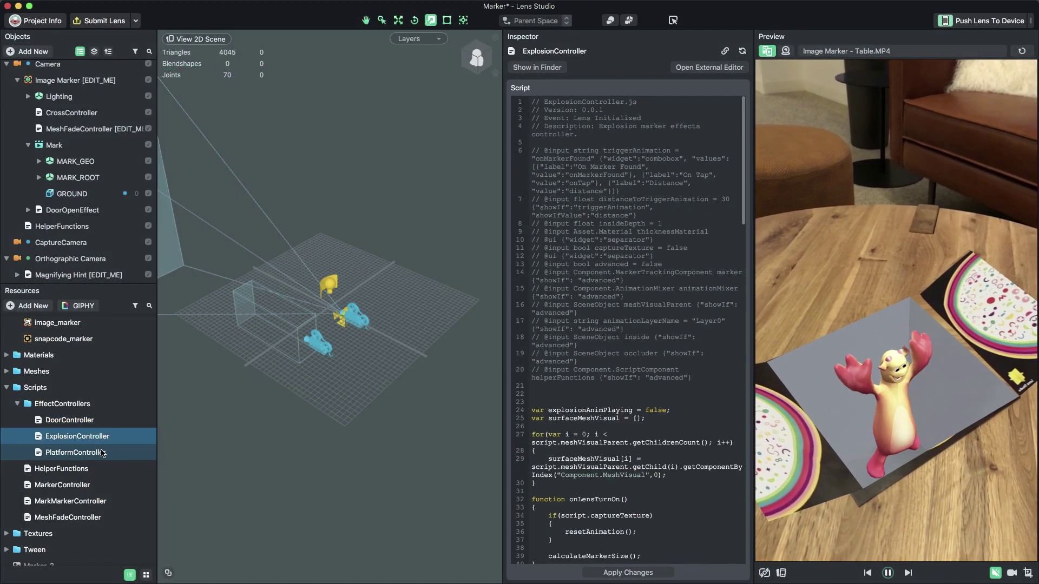
pyautogui.click(101, 454)
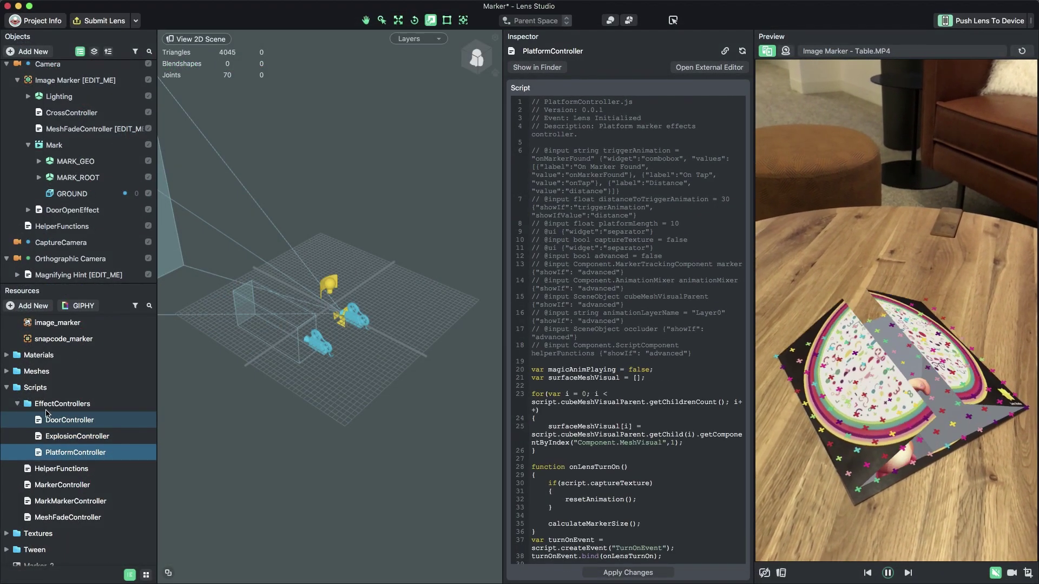
pyautogui.click(42, 404)
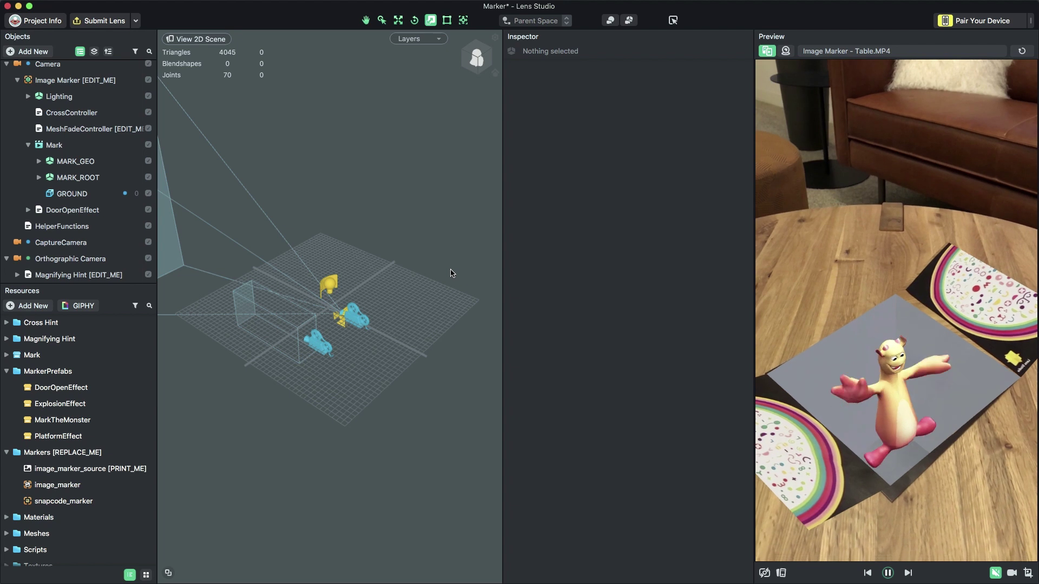
# - Pair a phone via Snapcode and push the monster marker lens to it
pyautogui.click(942, 23)
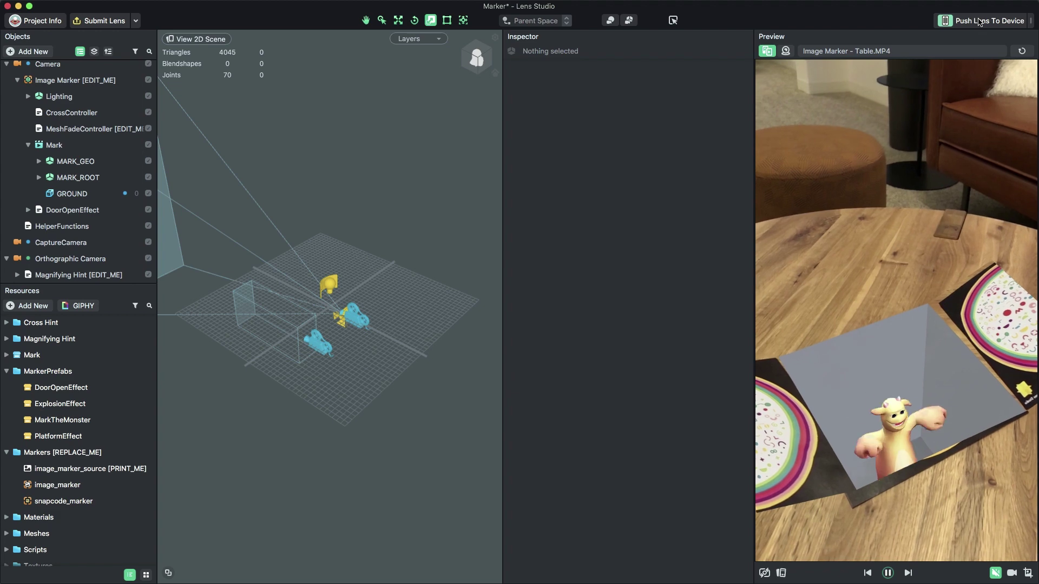
pyautogui.click(980, 22)
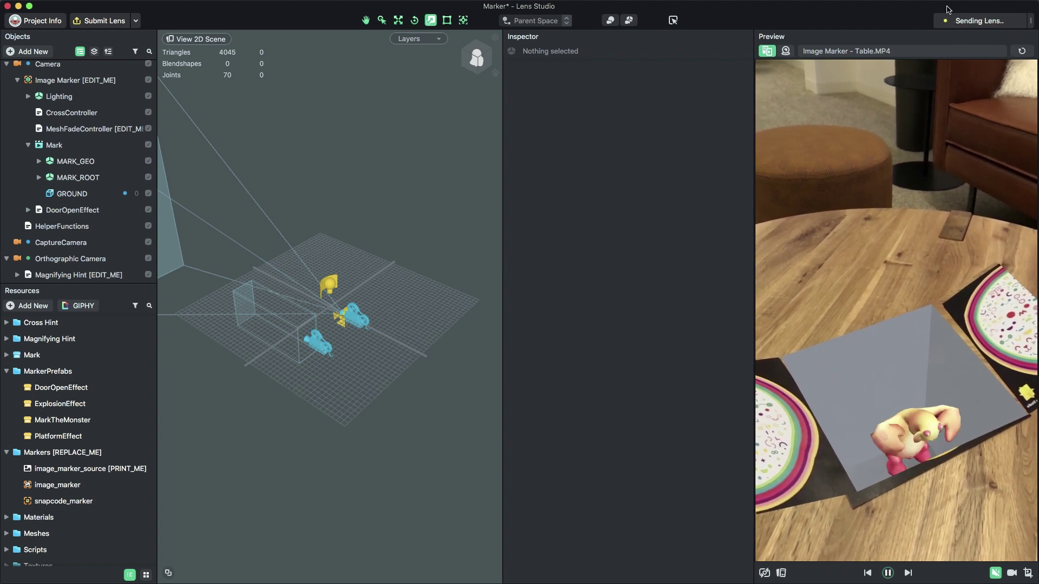